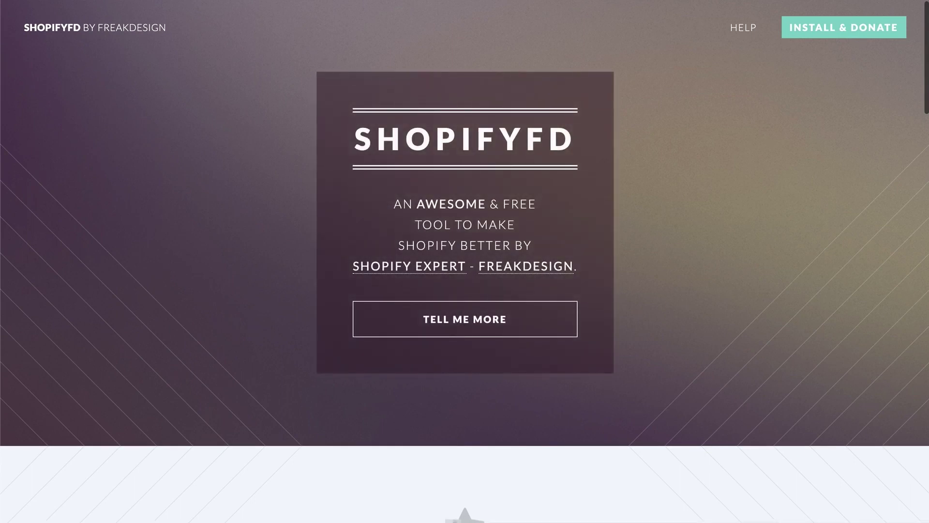
Scroll the ShopifyFD homepage down to the features on inline and bulk metafield editing
scroll(869, 359, down, 10)
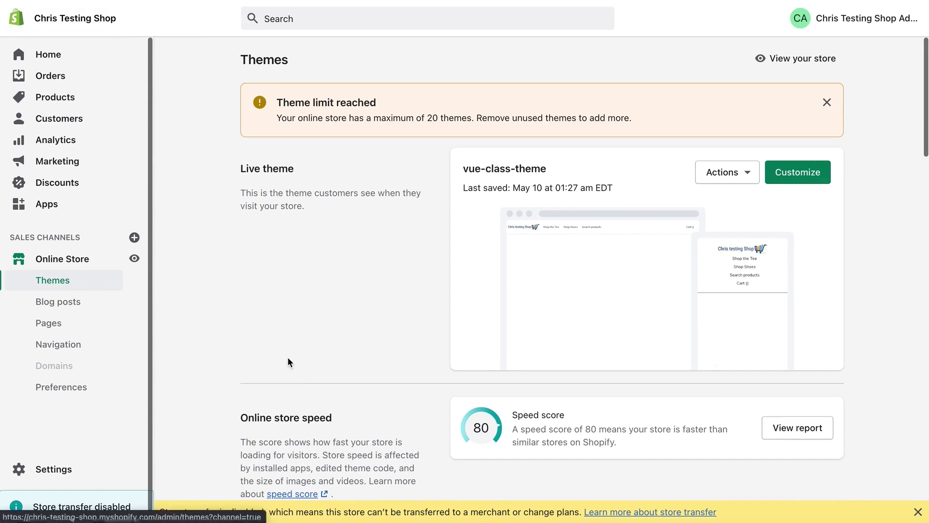
Highlight the Shopify Metafields (Simple) theme name in the Theme library
scroll(287, 362, down, 5)
drag(604, 319, 467, 316)
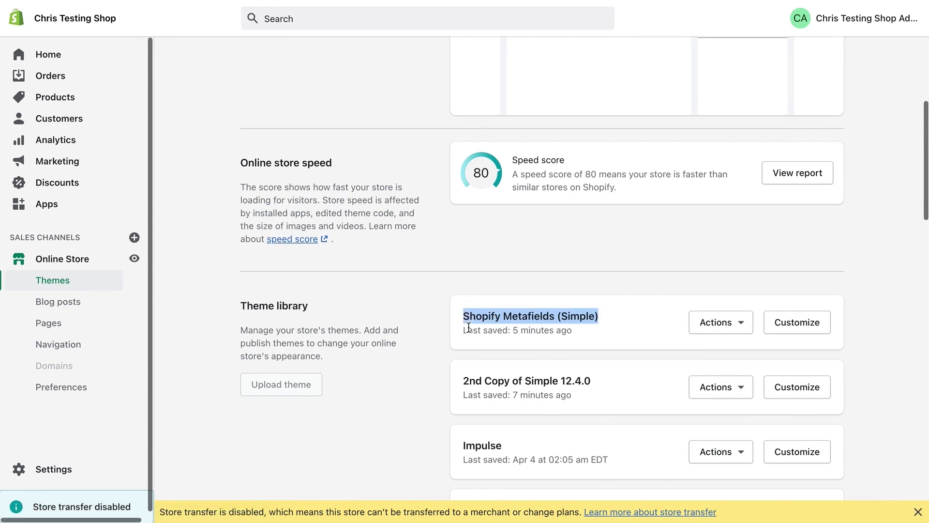
drag(561, 316, 595, 317)
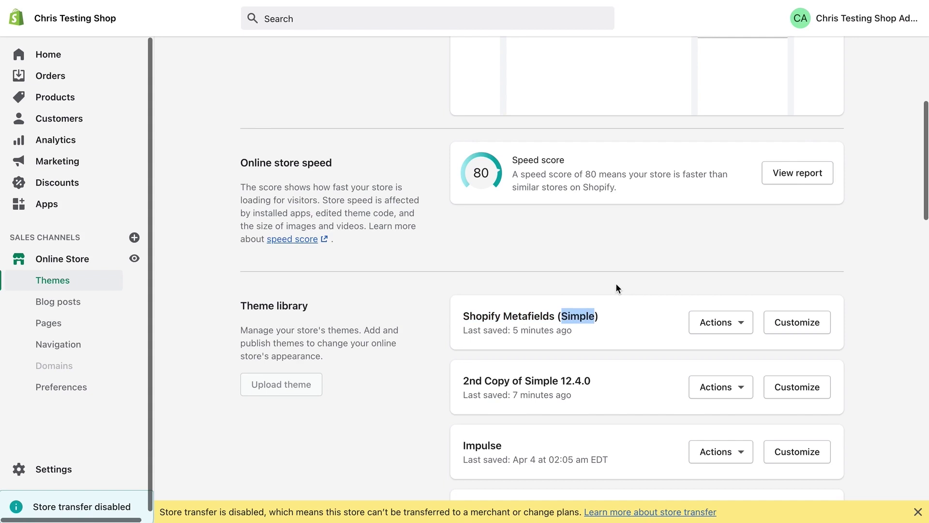
click(601, 320)
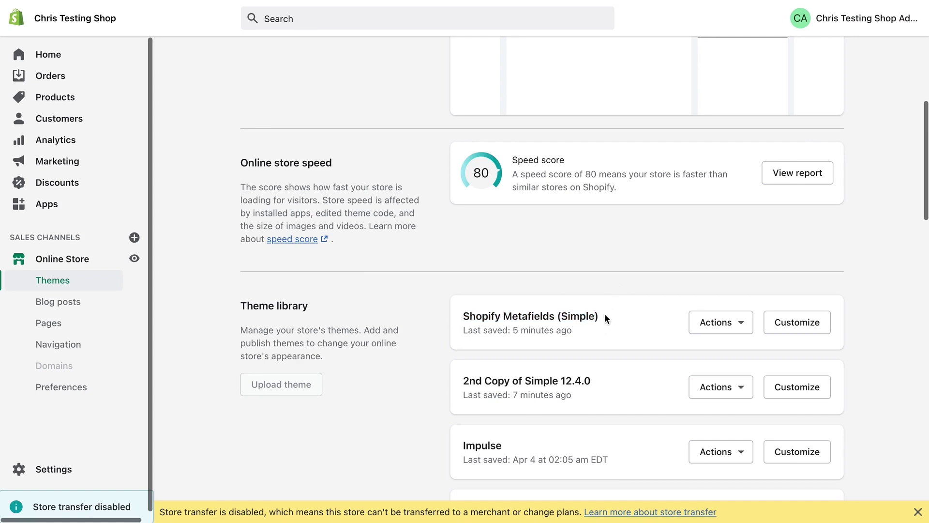
scroll(338, 266, up, 5)
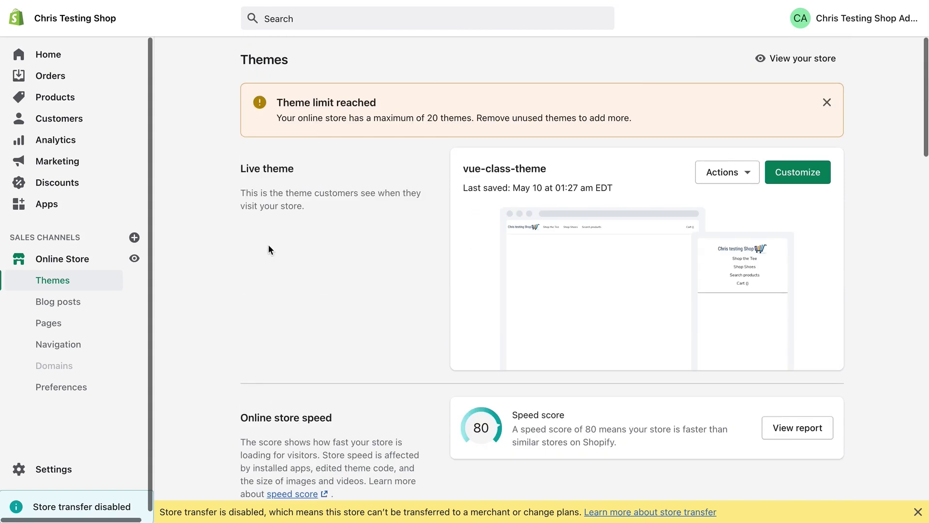
Filter the products list for 'sony camera' and open the Sony Camera product
click(73, 98)
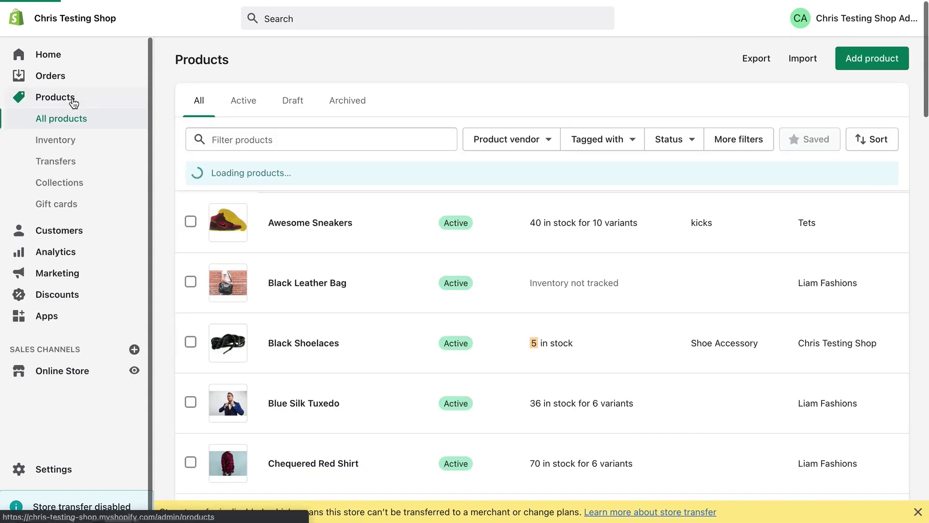
click(256, 139)
text(sony camea)
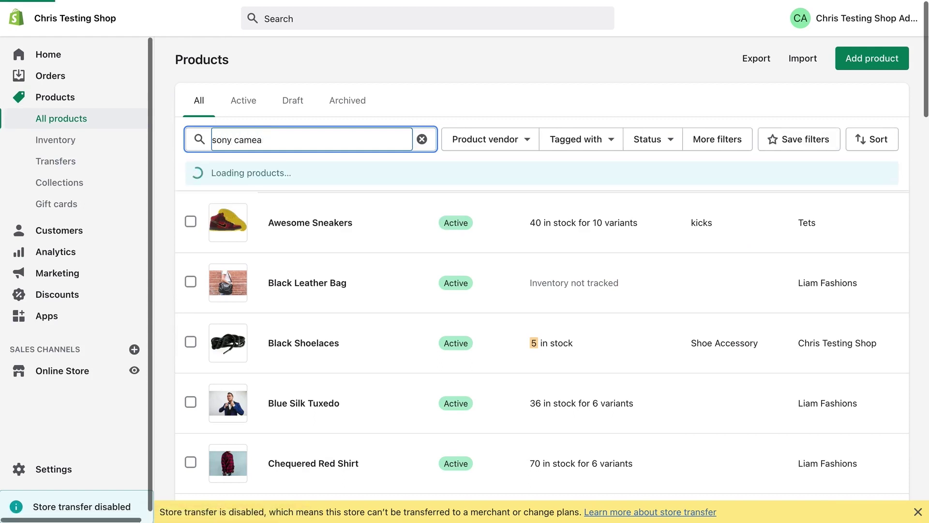
key(BackSpace)
key(BackSpace)
text(ra)
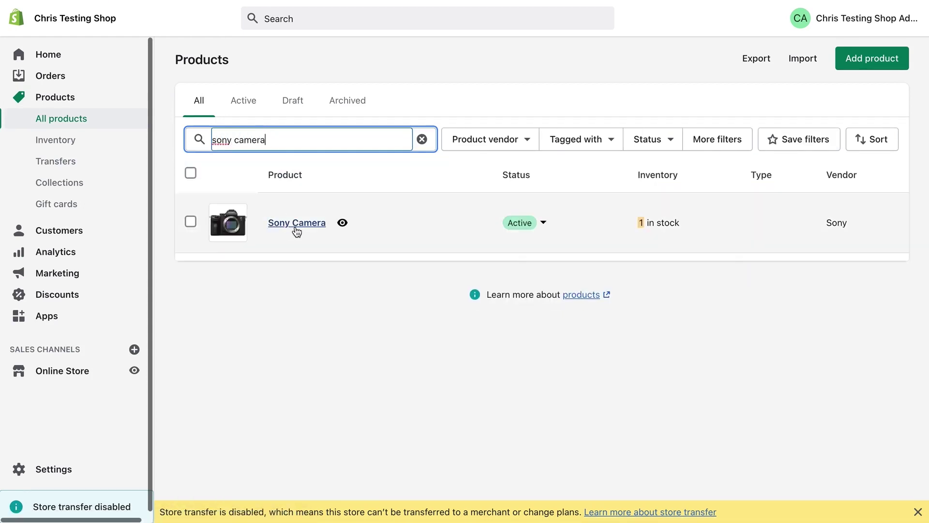
click(297, 224)
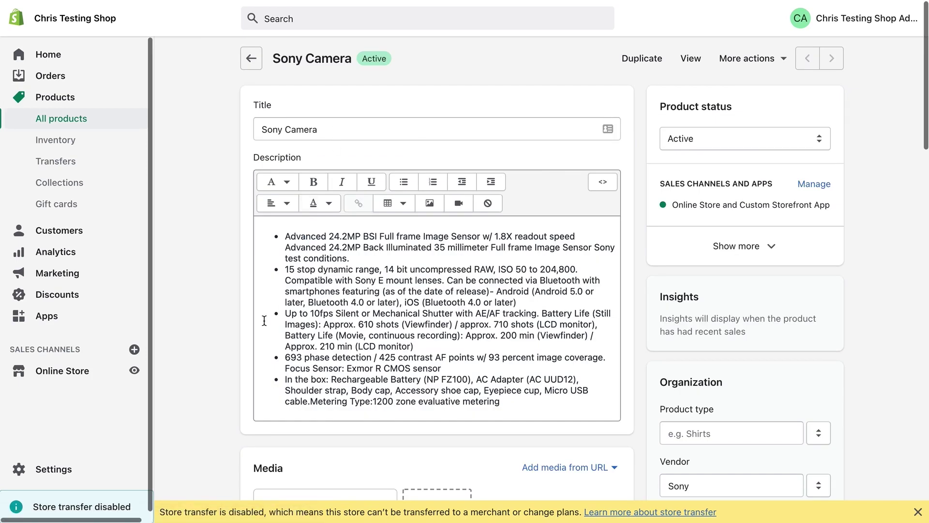
scroll(286, 329, down, 5)
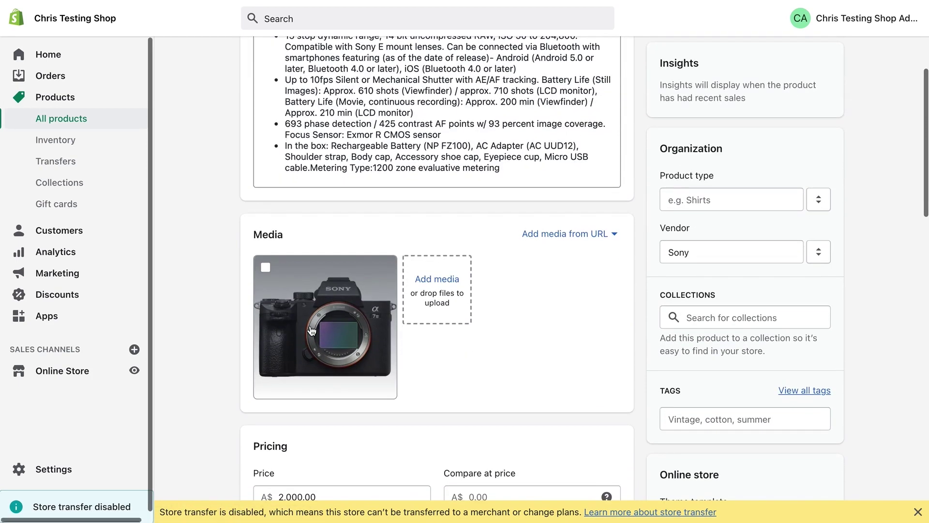
scroll(312, 330, up, 5)
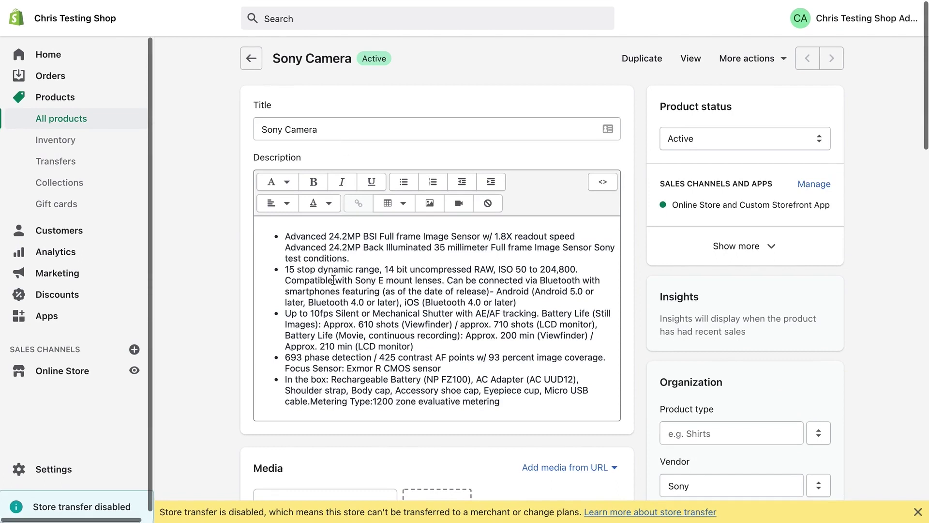
drag(277, 233, 500, 402)
click(500, 400)
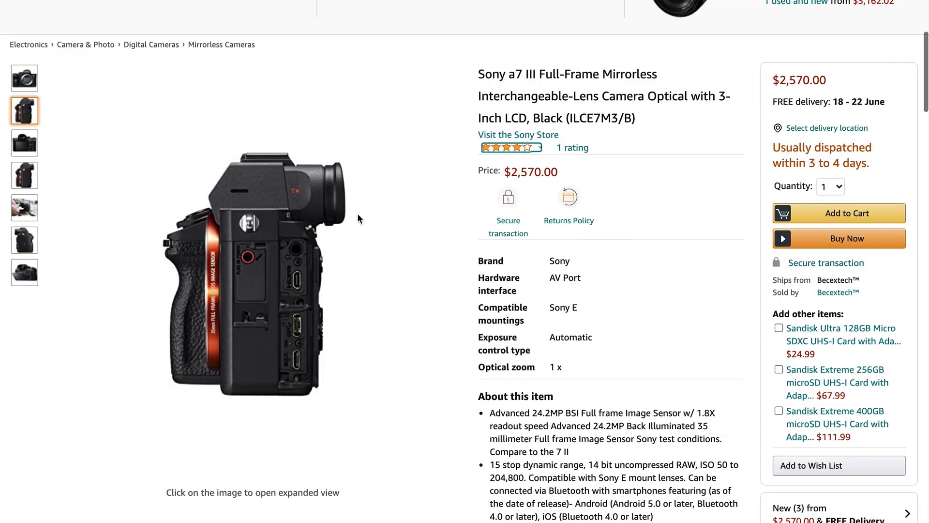
scroll(599, 302, down, 4)
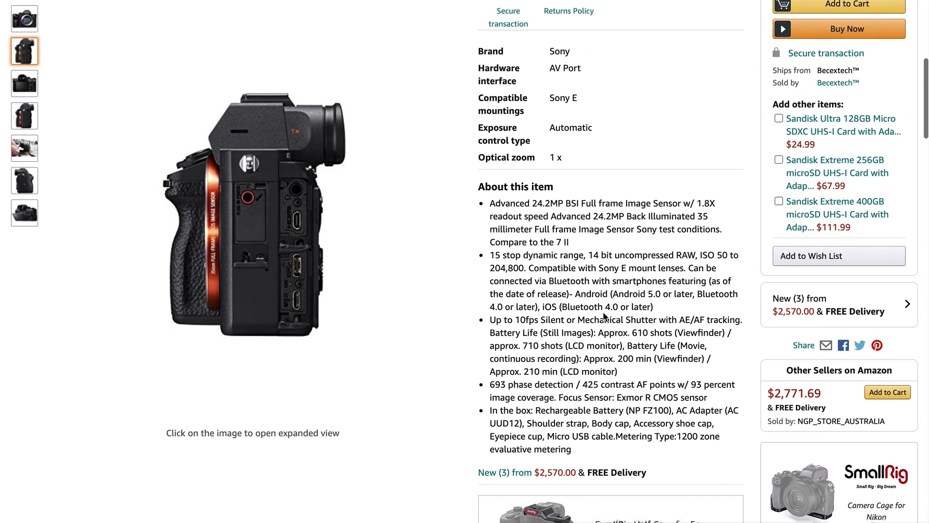
scroll(604, 316, up, 3)
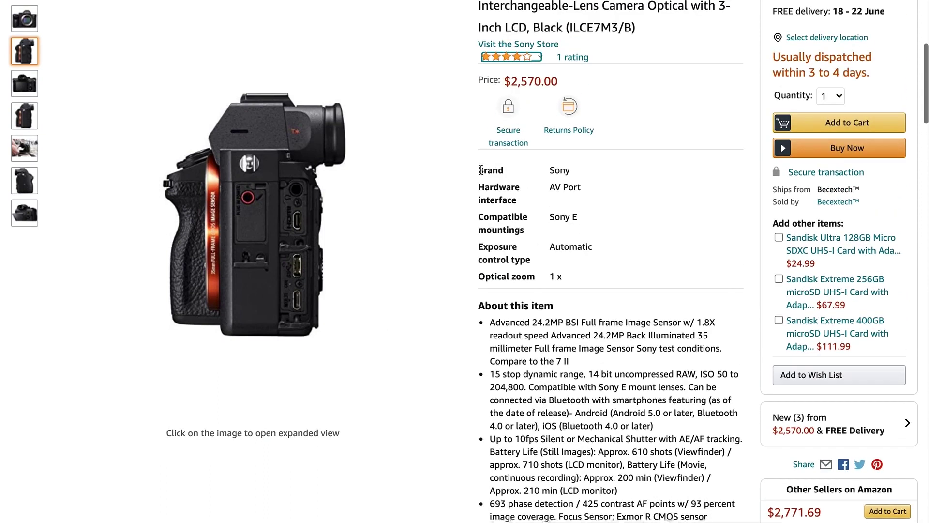
drag(479, 209, 536, 302)
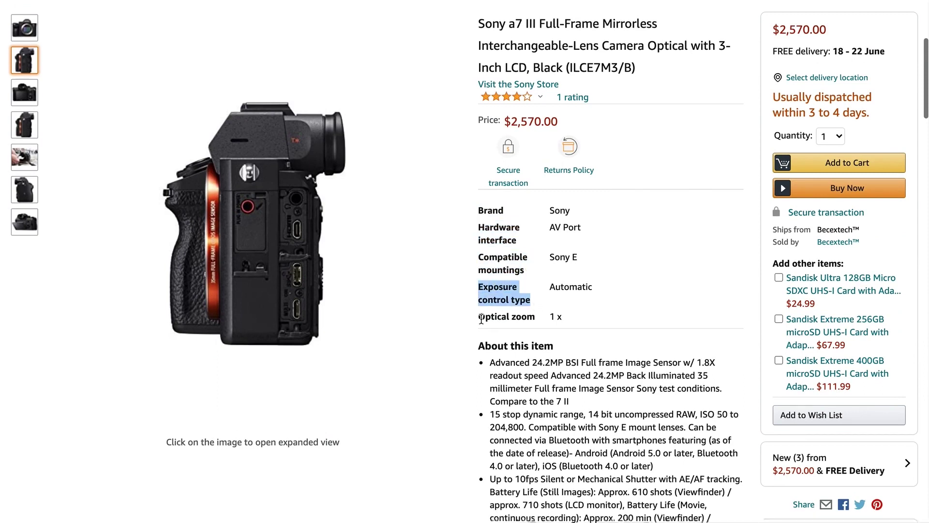
drag(478, 317, 541, 319)
click(503, 240)
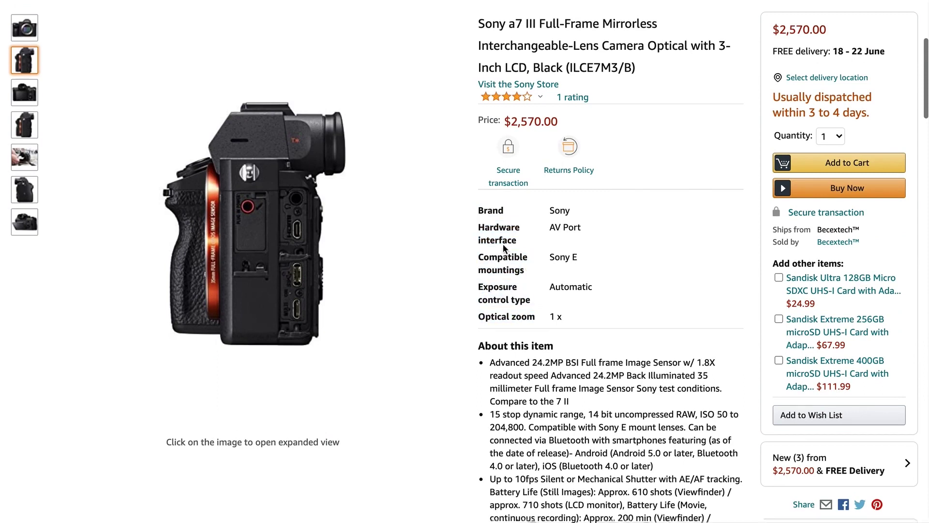
drag(503, 210, 480, 210)
click(571, 210)
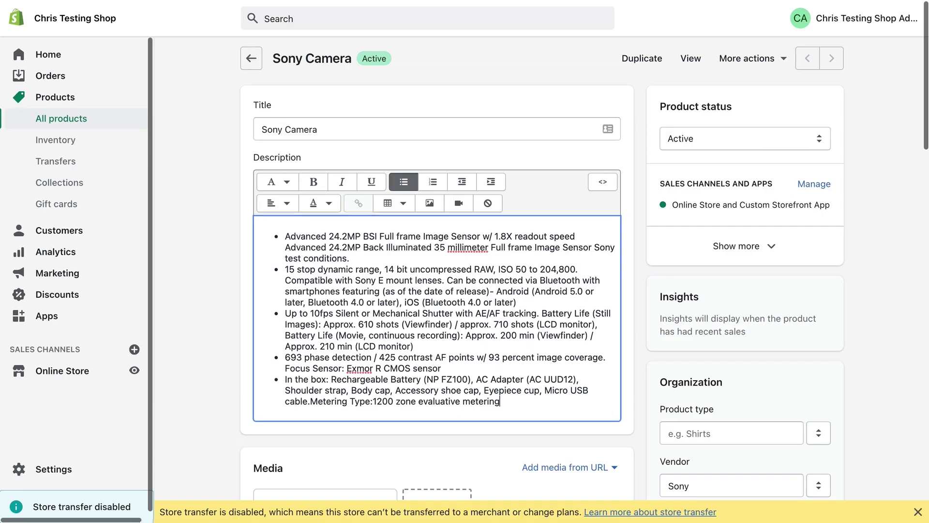
scroll(668, 323, down, 3)
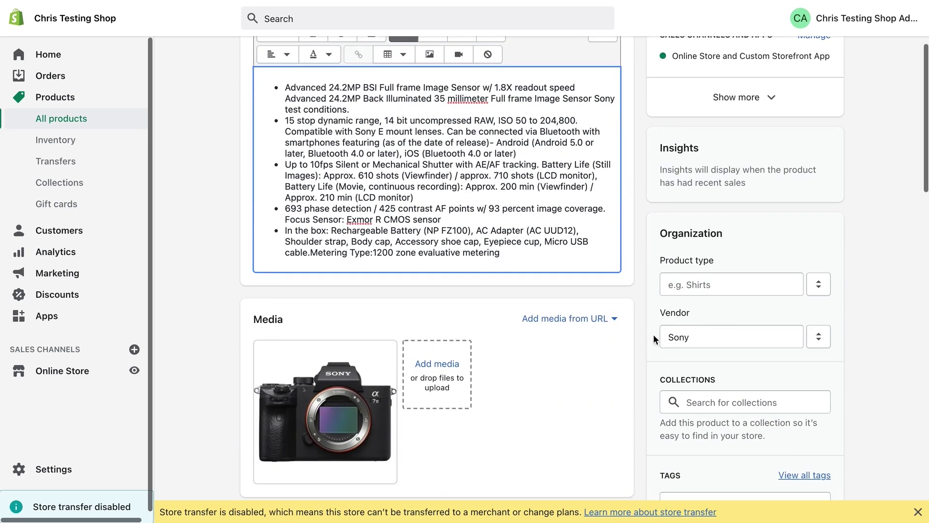
scroll(650, 347, up, 3)
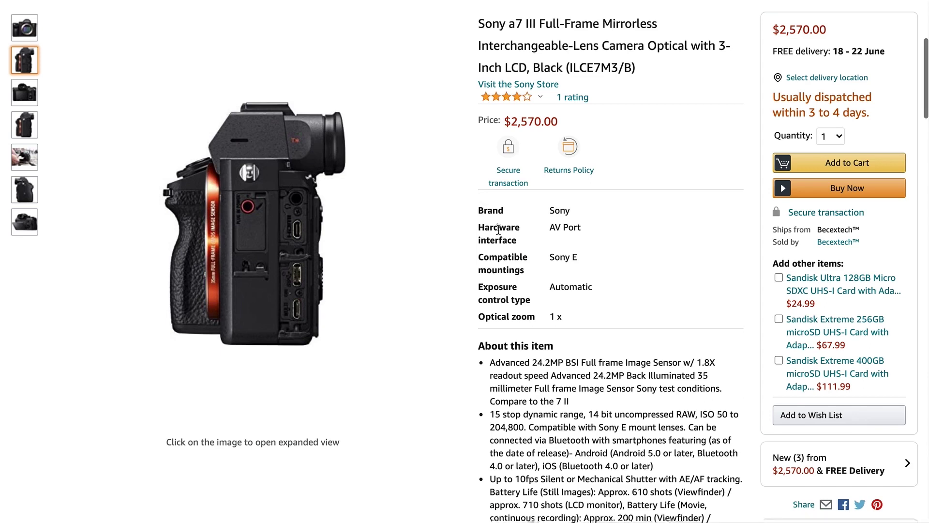
drag(478, 226, 527, 260)
drag(488, 287, 524, 301)
click(516, 319)
scroll(349, 107, up, 1)
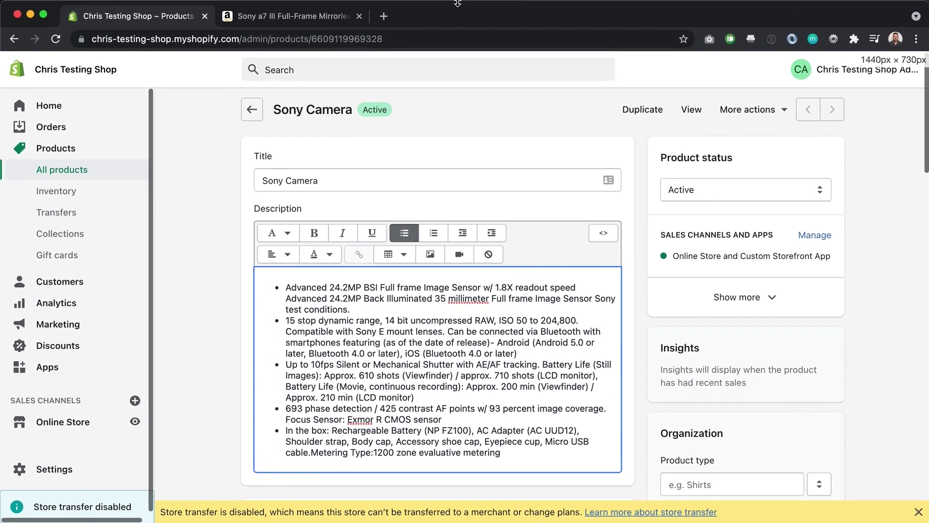
Select the store's myshopify.com root address from the URL and drag it into a new tab
click(317, 24)
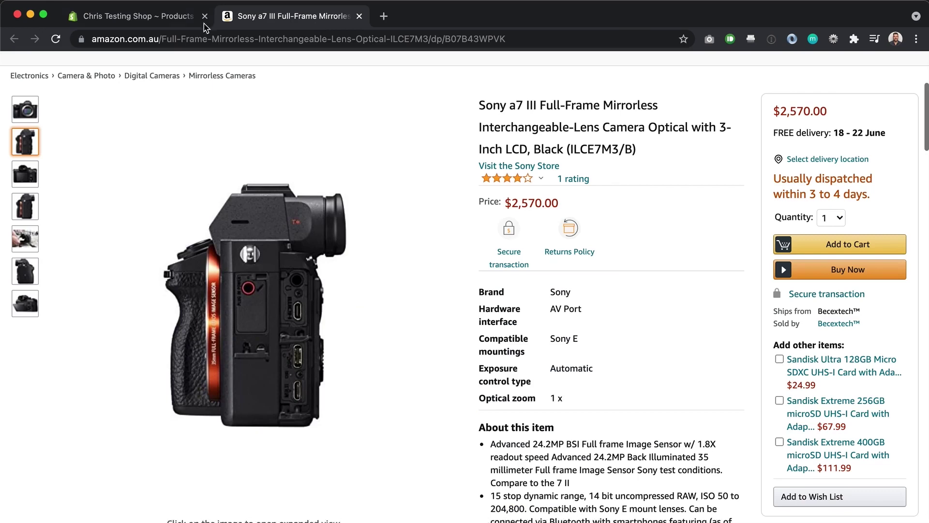
click(166, 24)
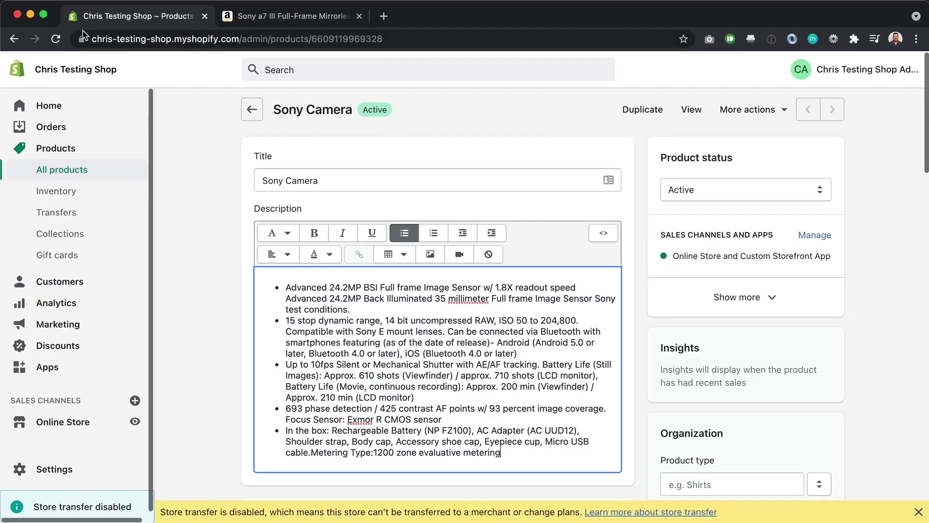
drag(92, 39, 470, 39)
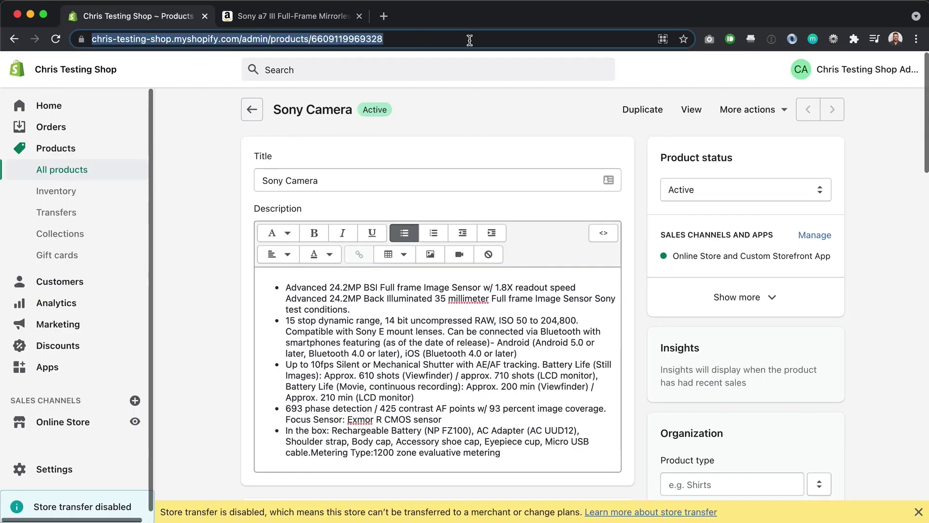
key(Escape)
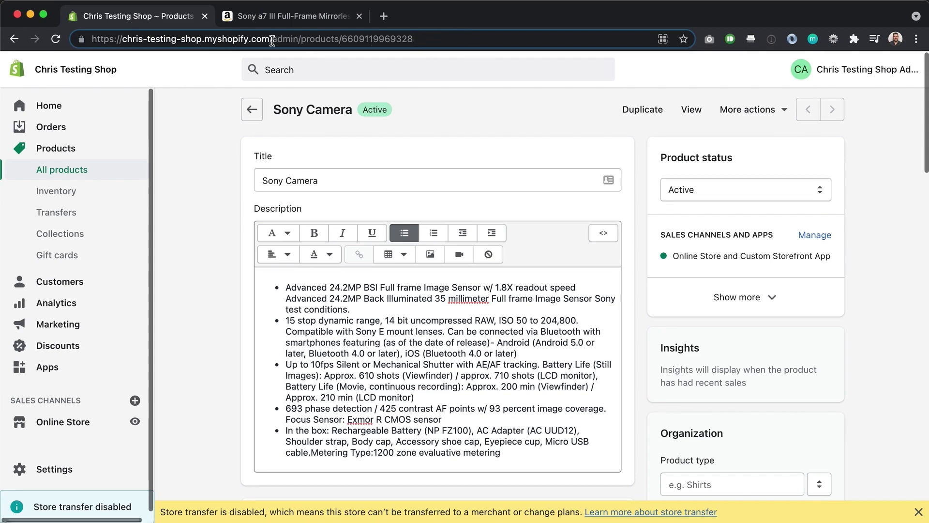
drag(273, 38, 90, 39)
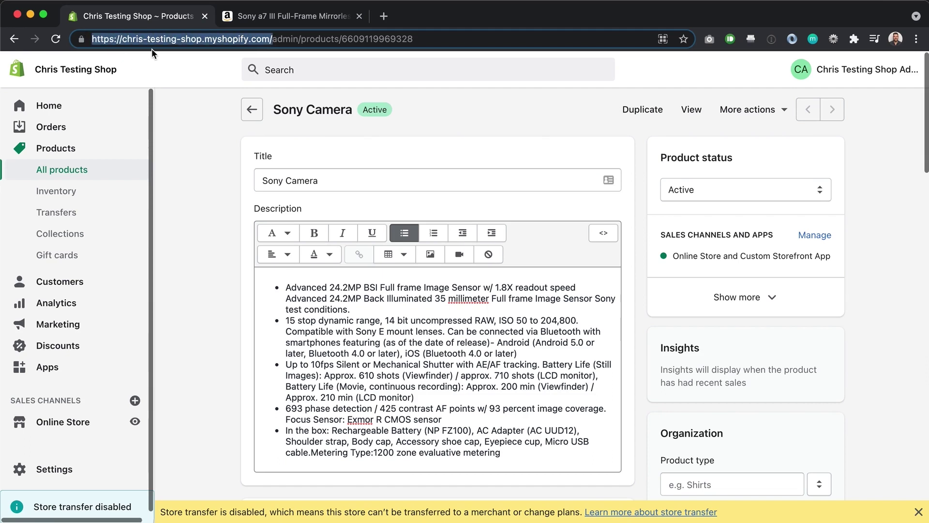
drag(170, 42, 394, 24)
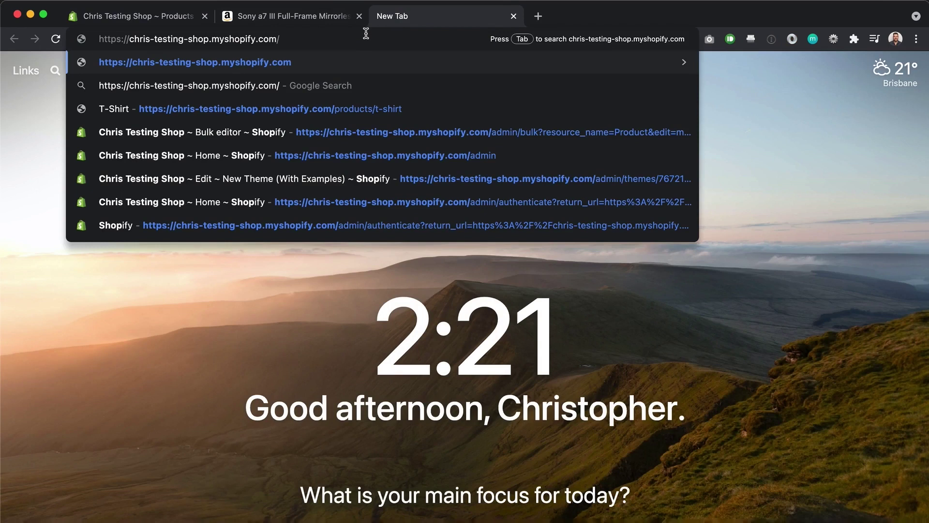
Enter the store's admin/ address and complete it with the bulk editor URL suggestion
text(add)
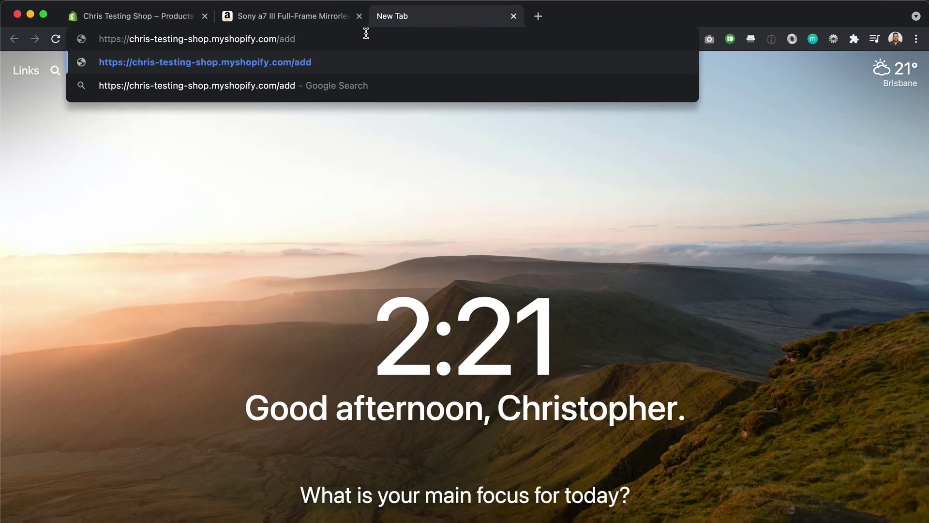
key(BackSpace)
text(min/)
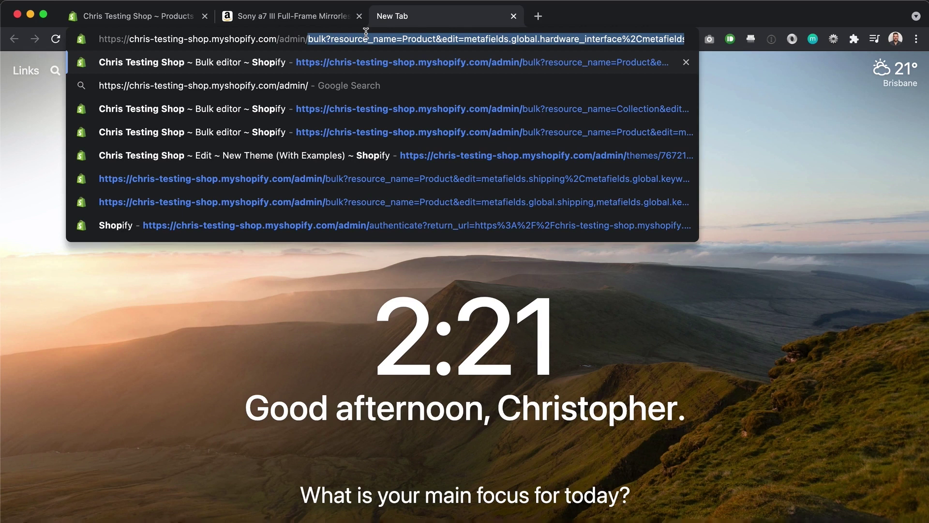
click(366, 33)
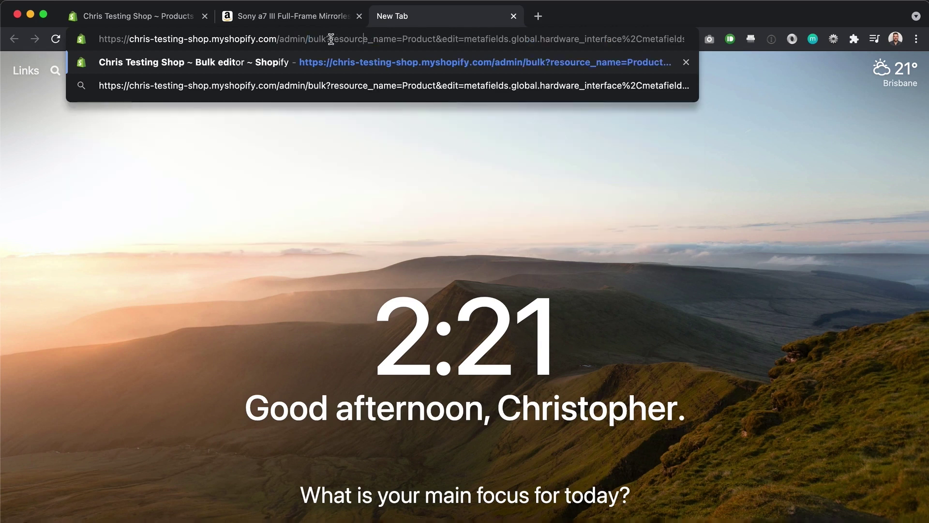
Locate the edit parameter and hardware_interface field in the bulk editor URL's query
drag(326, 39, 433, 41)
click(347, 40)
click(460, 39)
drag(447, 40, 473, 40)
click(472, 40)
drag(541, 41, 621, 41)
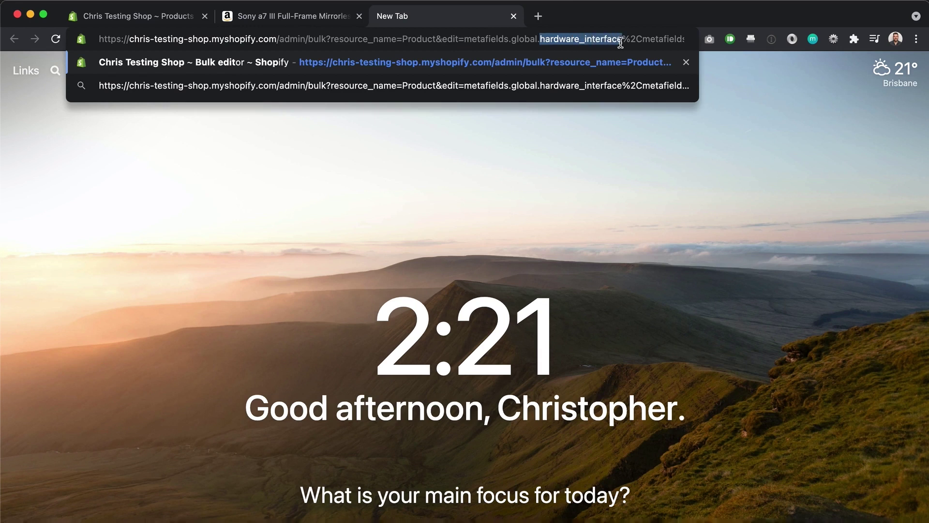
click(584, 41)
double_click(585, 40)
click(583, 41)
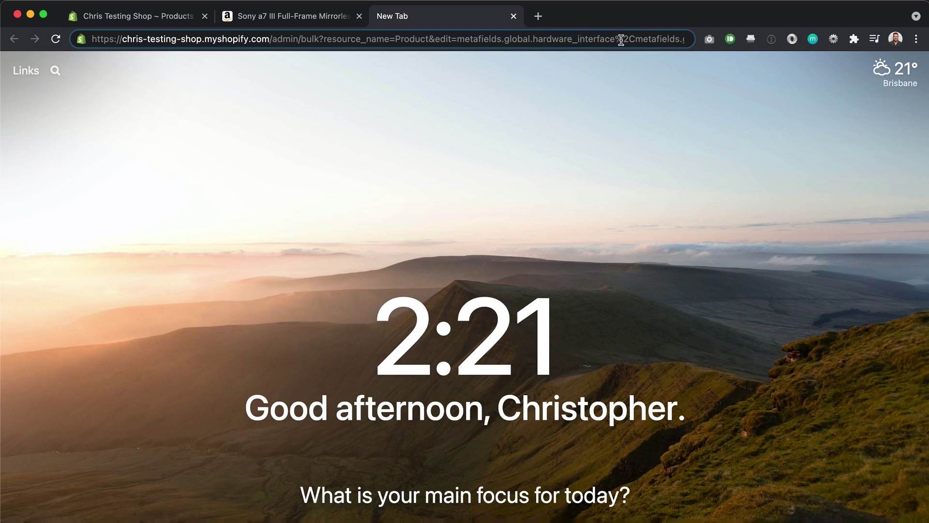
drag(616, 40, 636, 40)
click(638, 41)
Append compatible_mountings and exposure_control_type metafields to the URL and load the bulk editor
text(metafields.global.com)
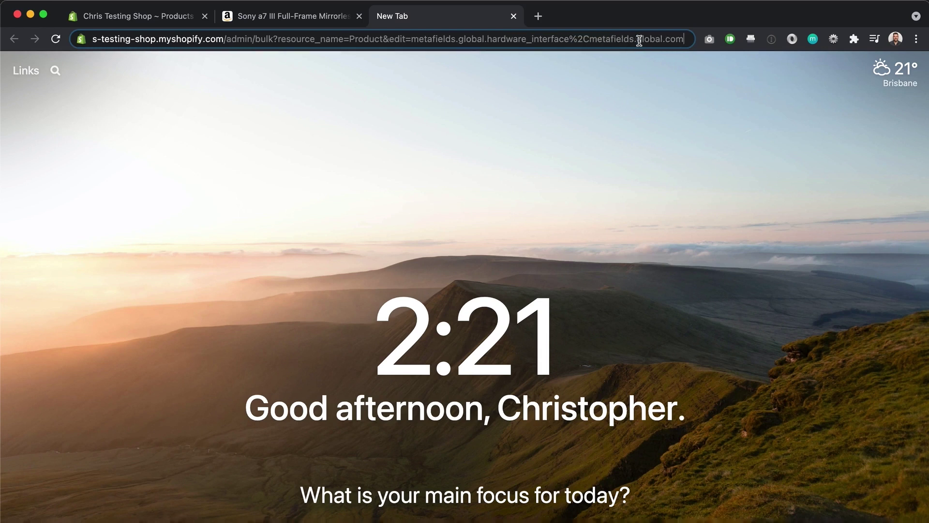
text(patible_moun)
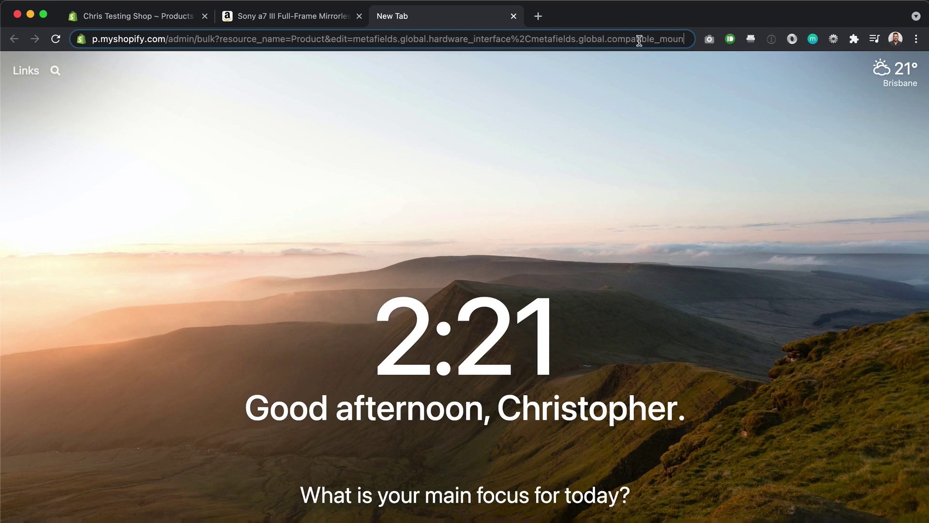
text(tings%2Cmetaf)
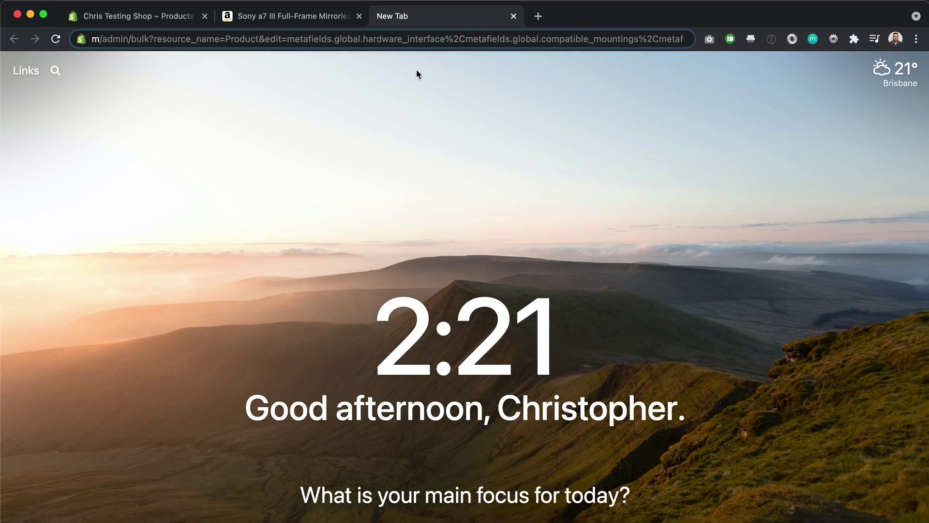
drag(455, 39, 695, 41)
click(489, 40)
double_click(507, 40)
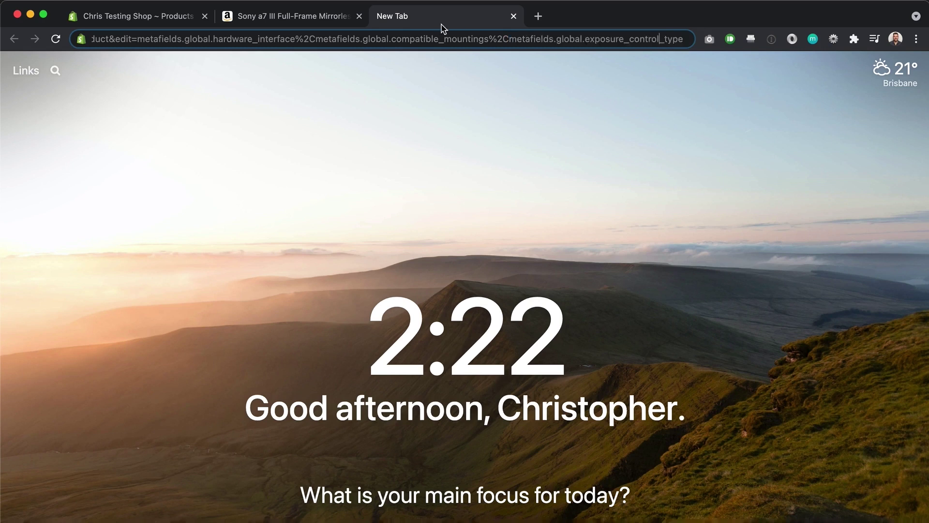
click(255, 22)
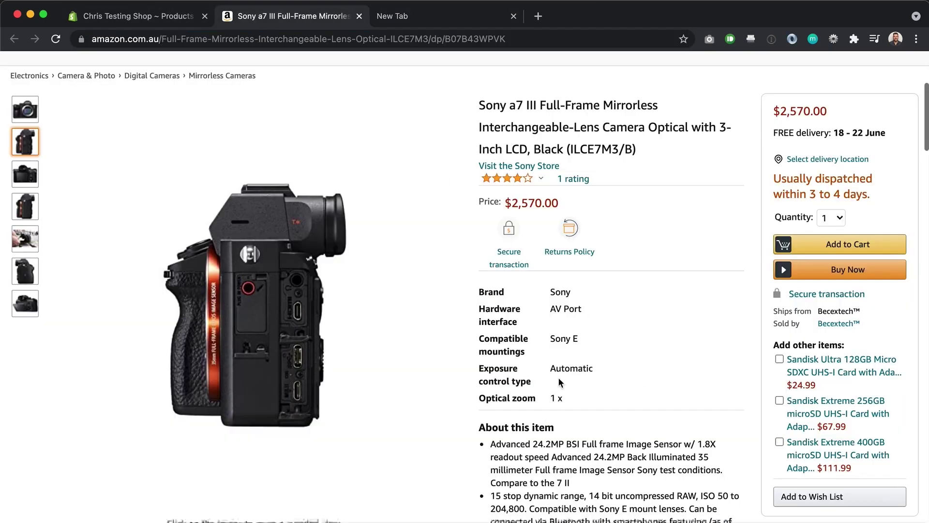
click(428, 20)
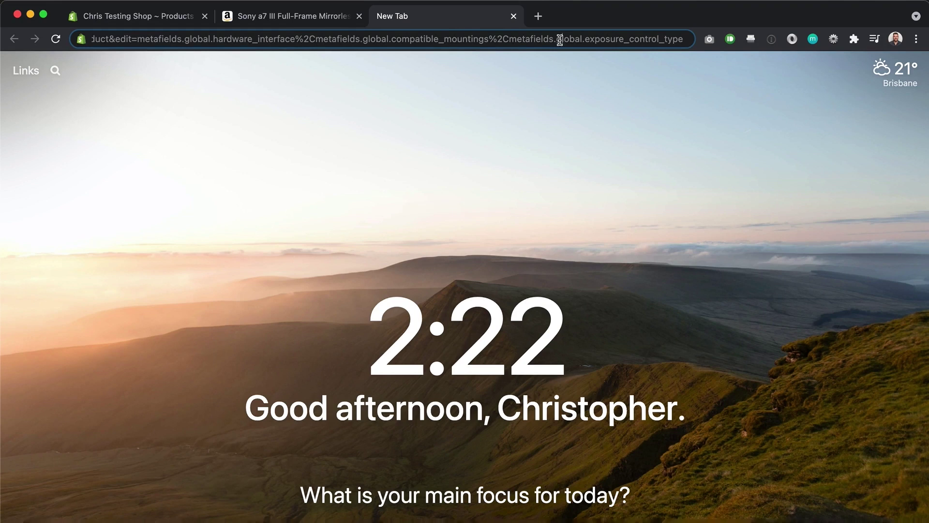
key(Return)
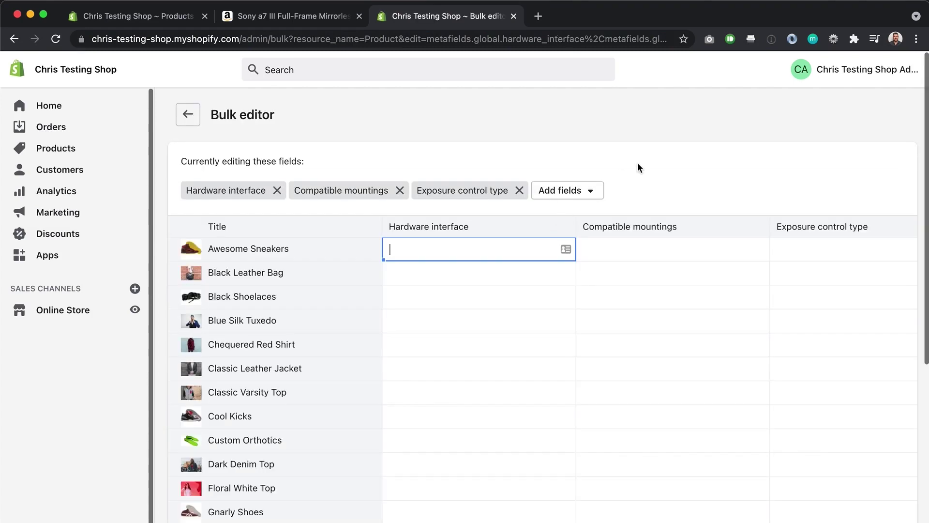
Step through the first product's empty metafield cells up to Exposure control type
scroll(223, 334, down, 12)
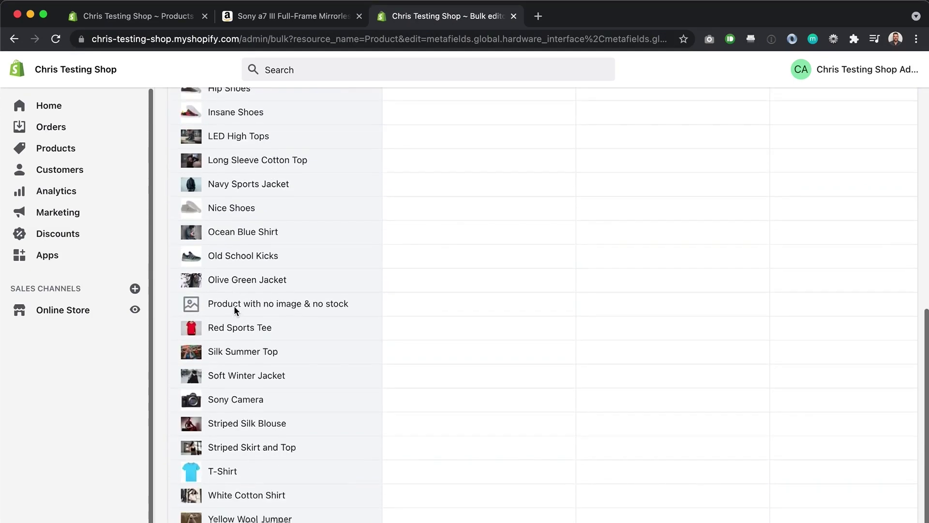
scroll(233, 306, up, 12)
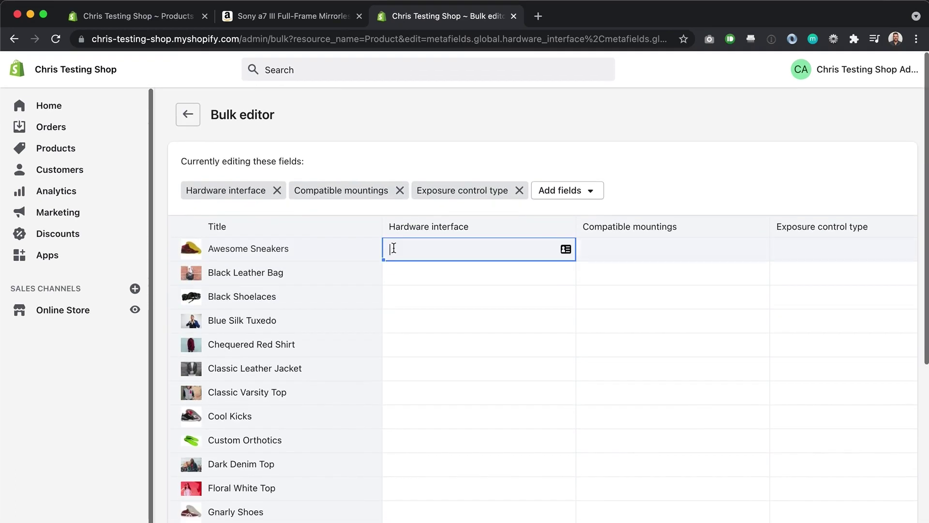
click(657, 246)
click(830, 255)
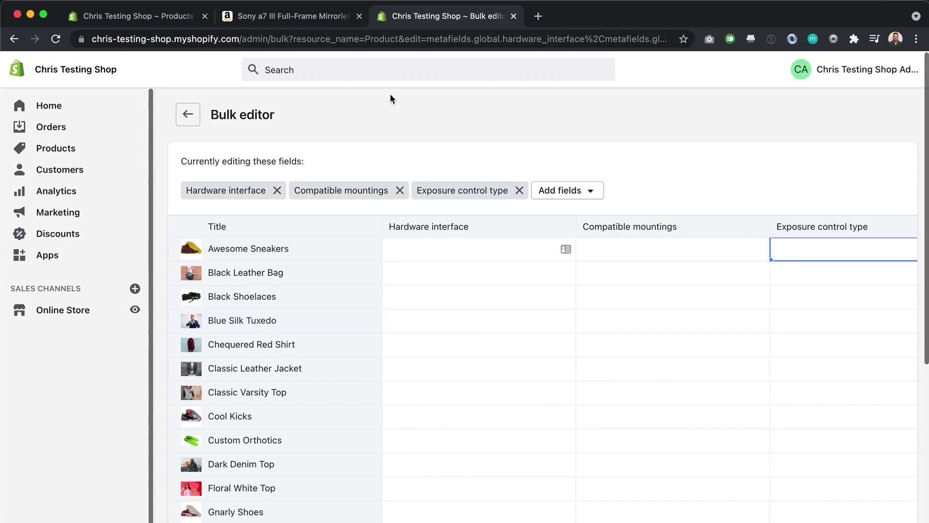
scroll(426, 364, down, 10)
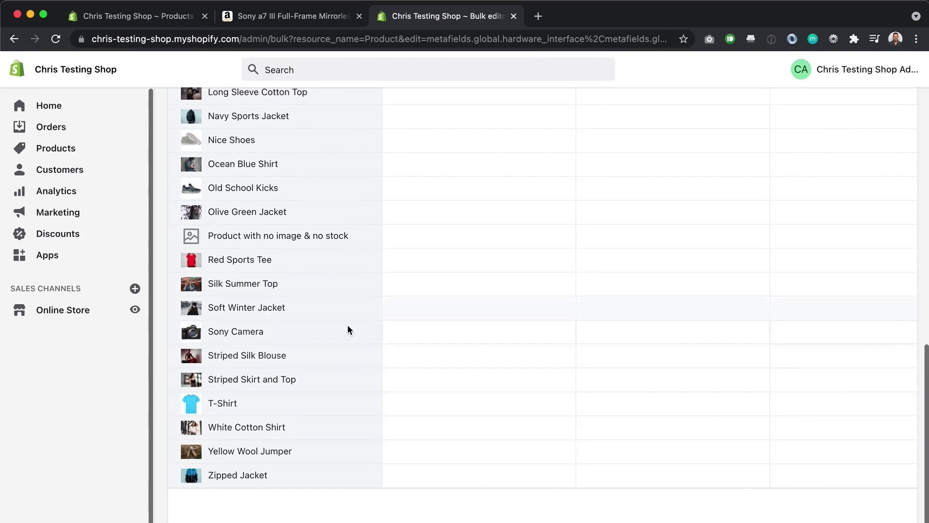
Set Sony Camera's Hardware interface to AV Port, mountings to Sony E, exposure to Automatic
click(420, 338)
click(417, 335)
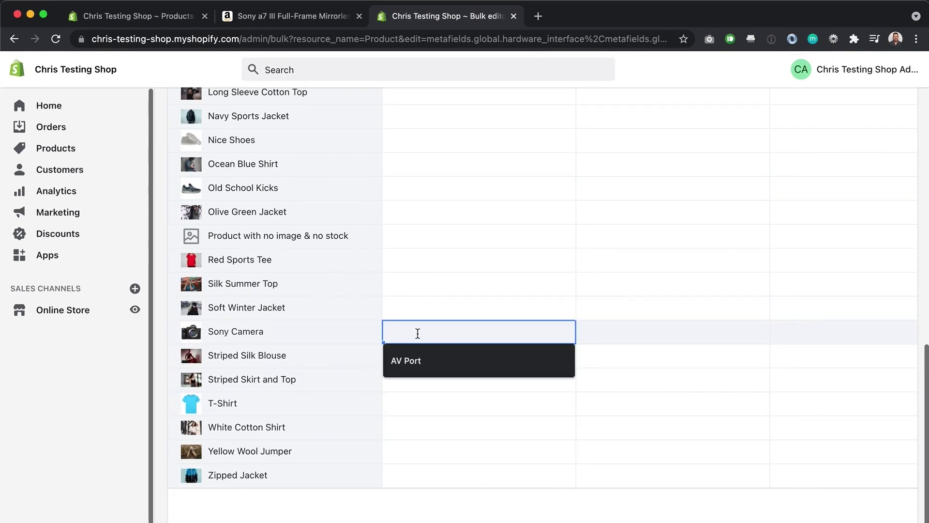
click(408, 359)
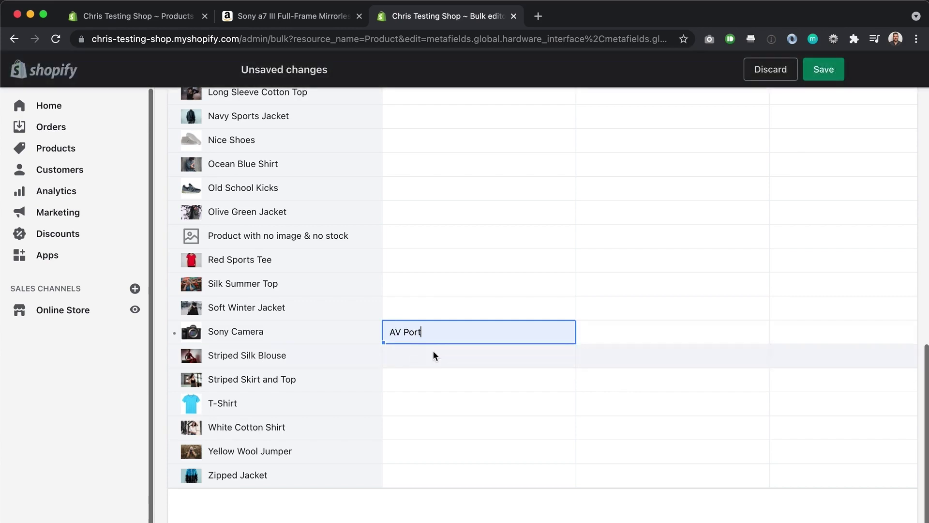
click(630, 332)
text(Sony E)
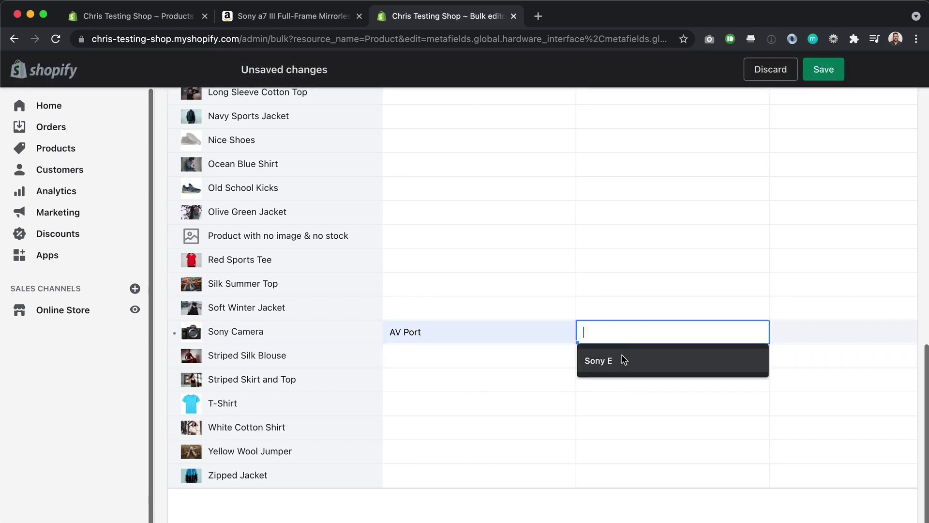
click(620, 366)
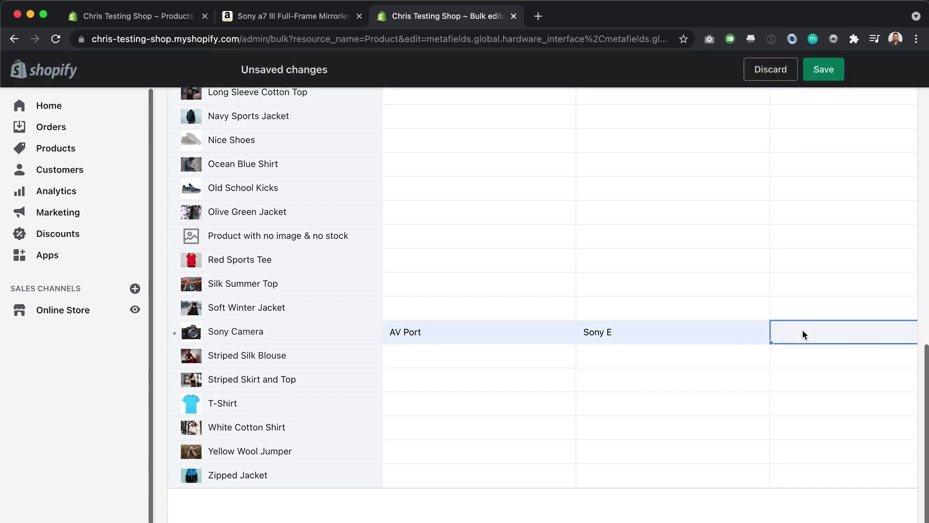
click(797, 330)
click(799, 362)
Compare the entered values against the Amazon listing and save the bulk edit
scroll(804, 331, up, 10)
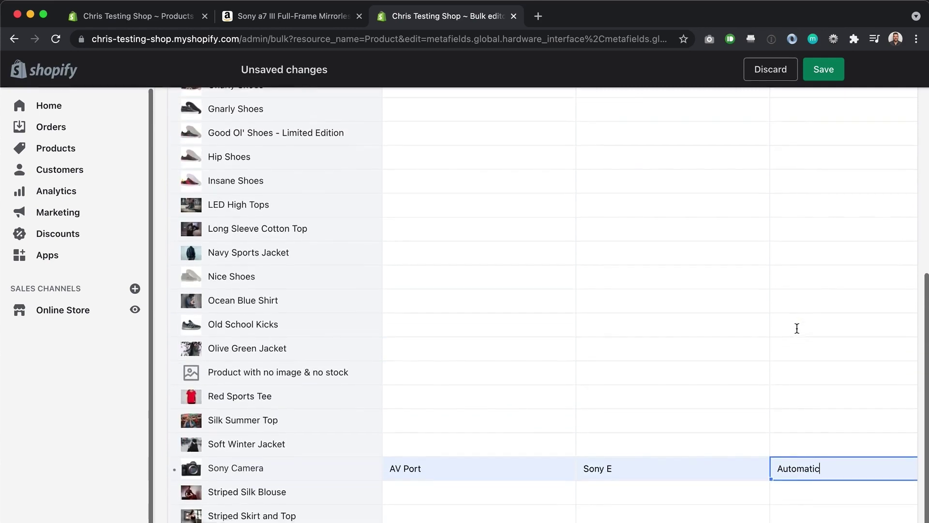
scroll(798, 327, up, 4)
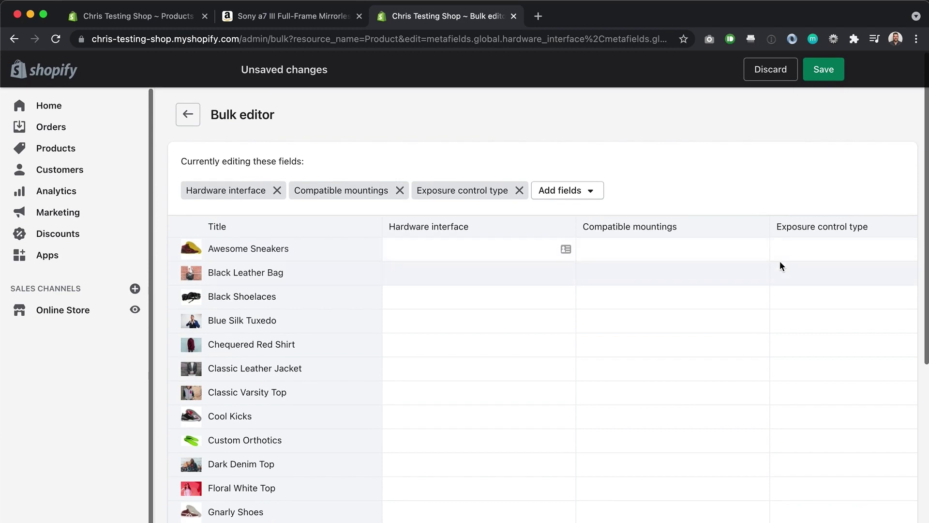
scroll(821, 224, down, 10)
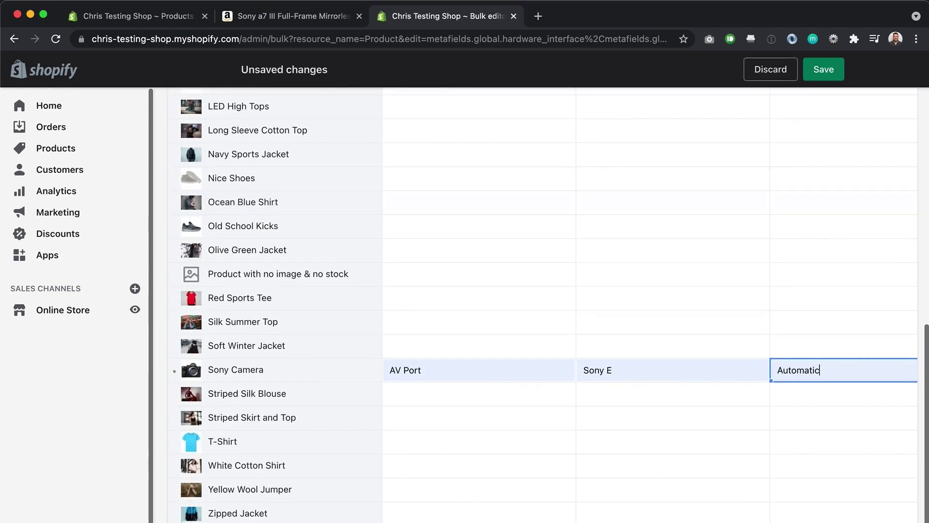
click(286, 23)
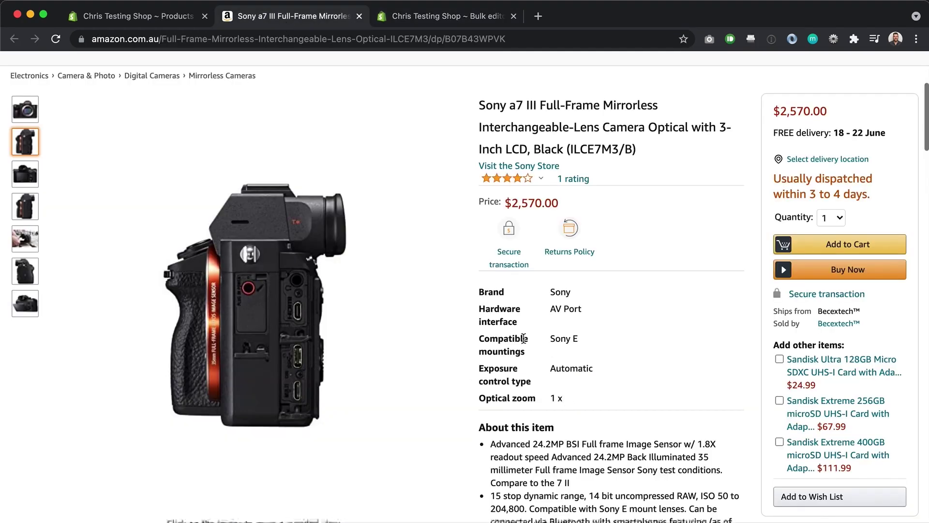
key(ctrl+Tab)
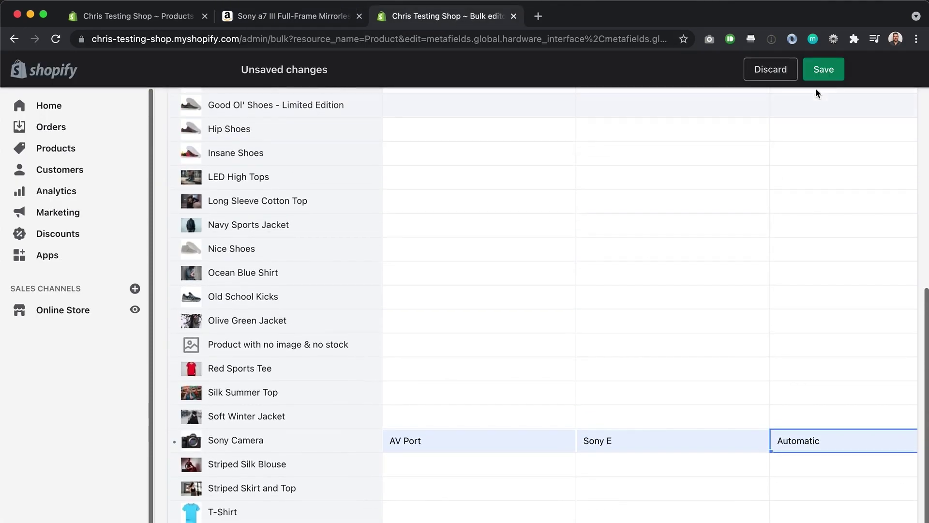
click(821, 80)
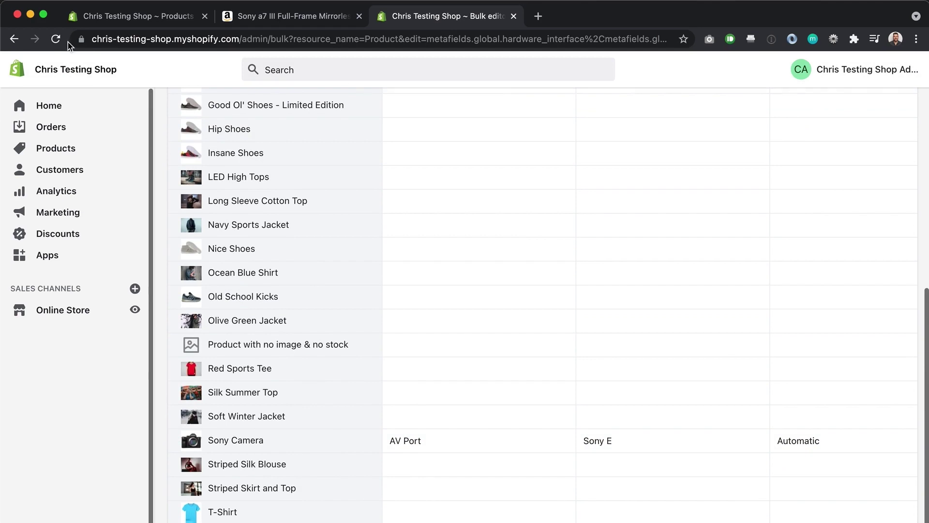
Go to the online store themes and open the Shopify Metafields (Simple) theme's options
click(129, 17)
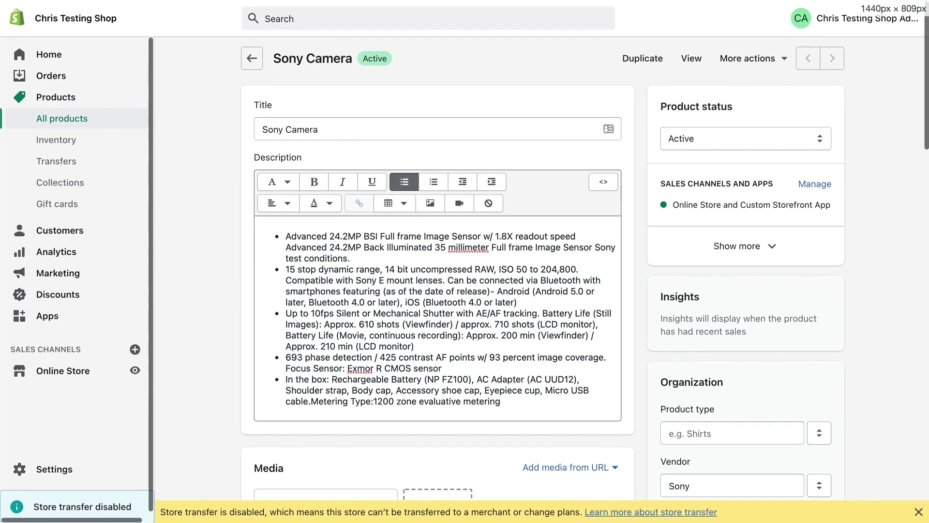
click(57, 373)
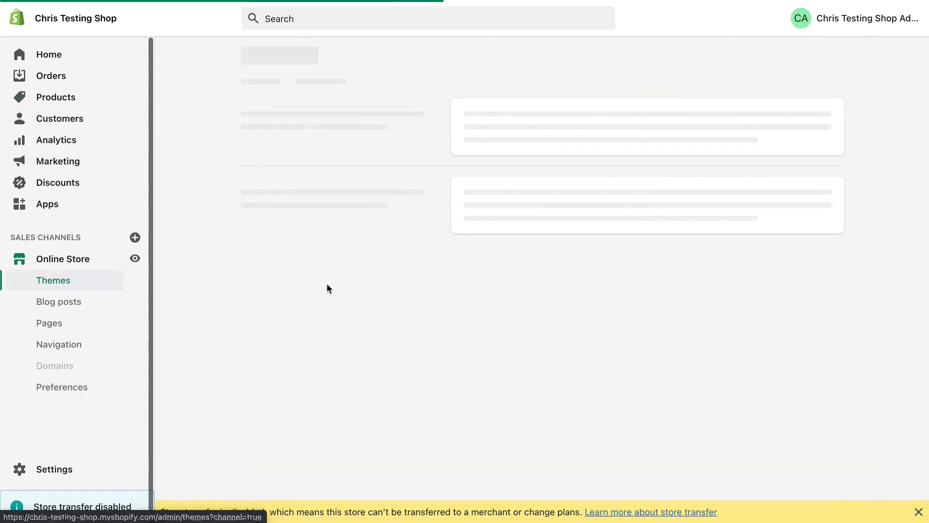
scroll(475, 329, down, 4)
scroll(474, 333, down, 1)
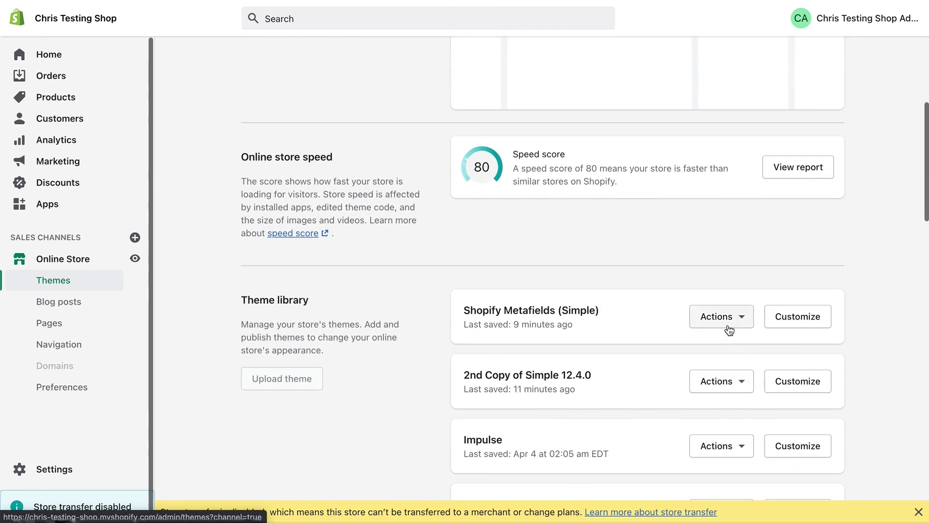
click(723, 319)
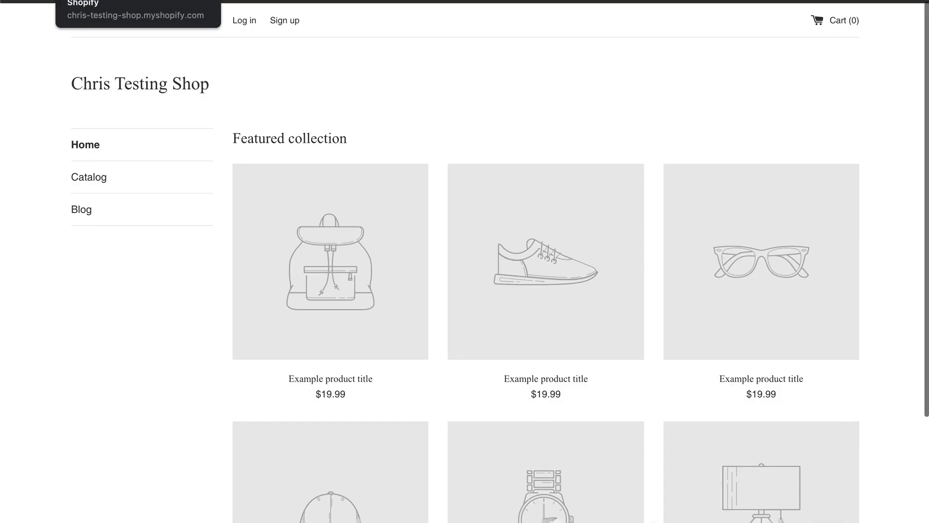
Page through the storefront catalog to page 3 and view the Sony Camera product page
click(101, 176)
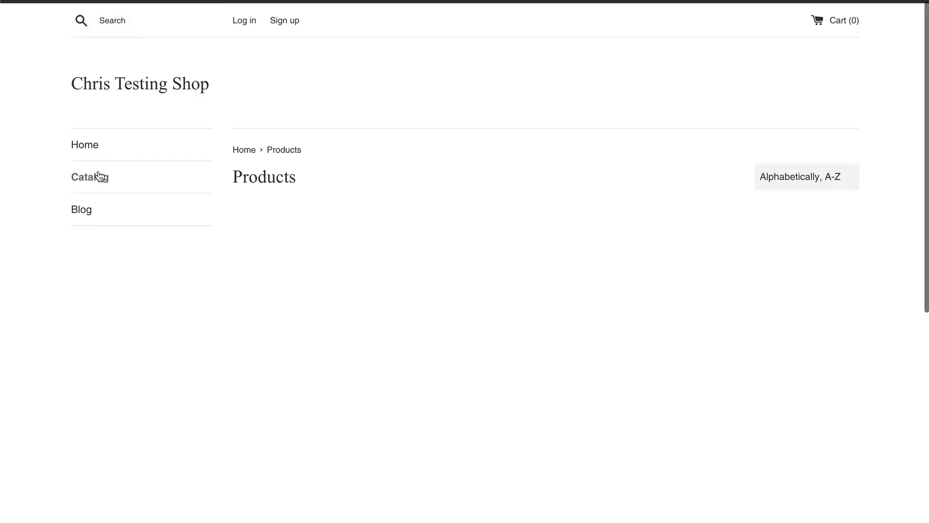
scroll(543, 140, down, 10)
scroll(543, 140, down, 4)
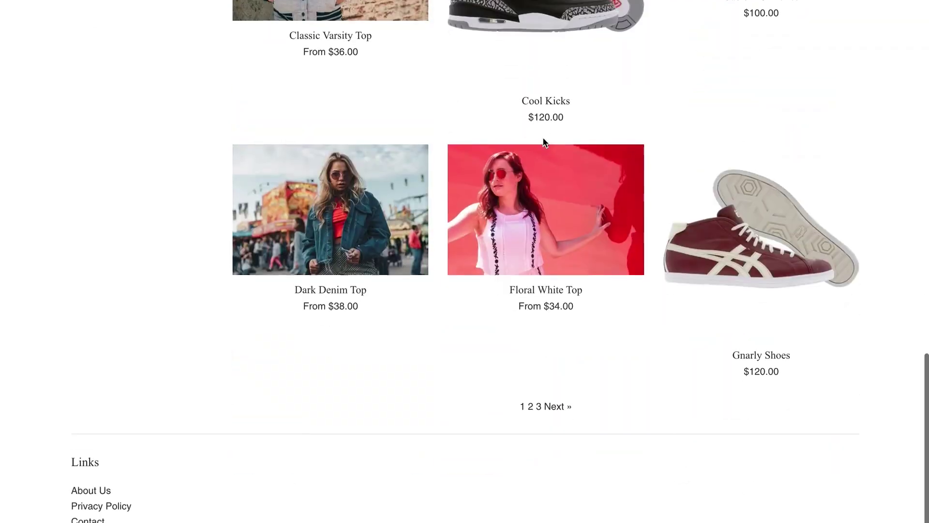
click(560, 412)
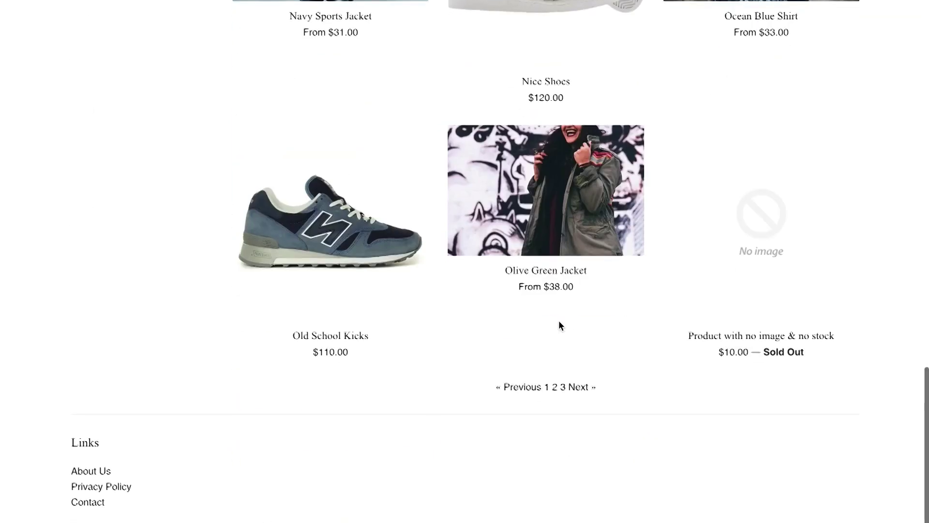
click(580, 412)
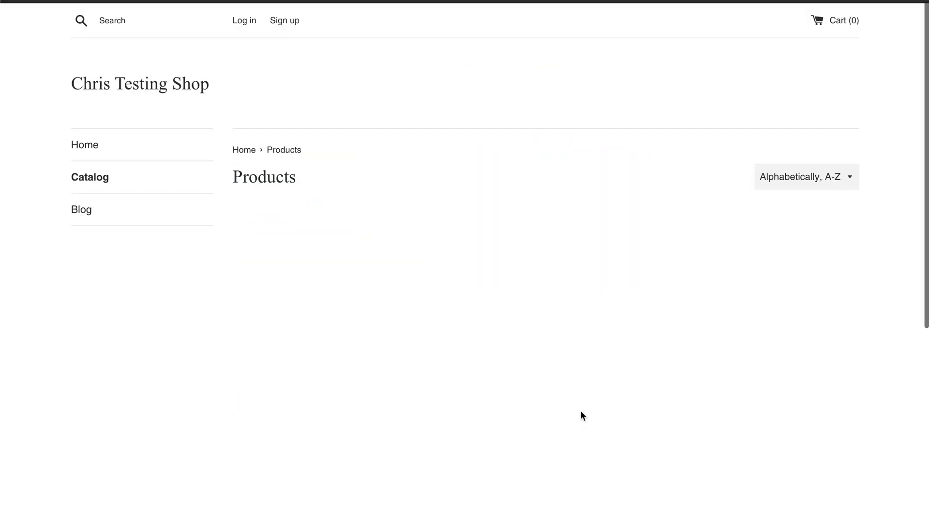
scroll(479, 262, down, 5)
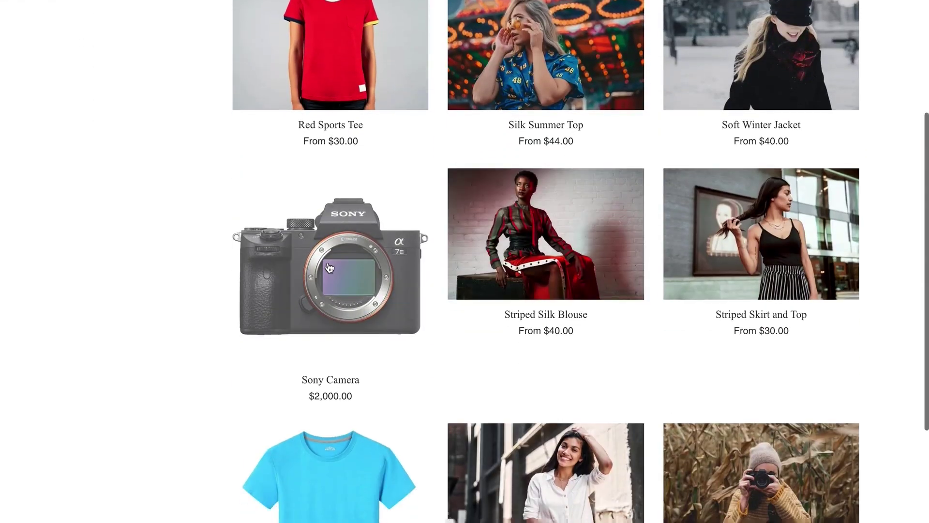
click(329, 268)
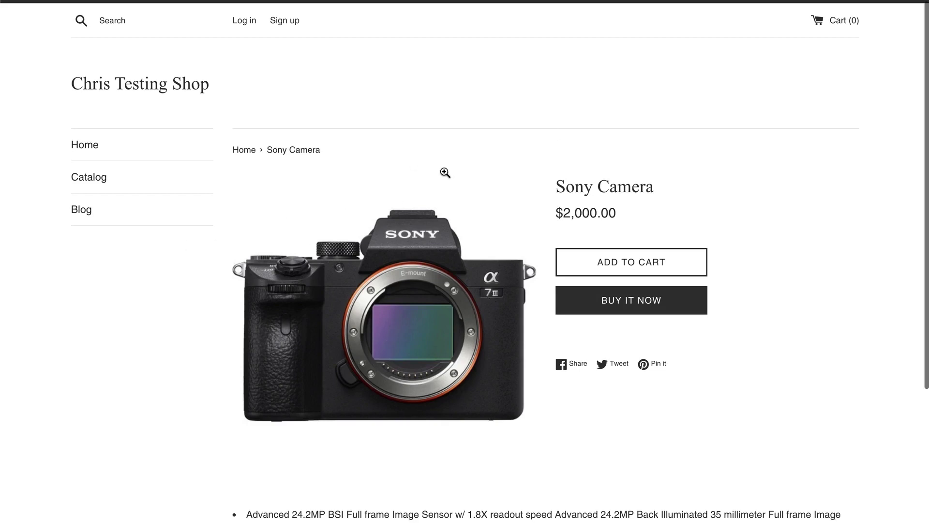
scroll(444, 173, down, 5)
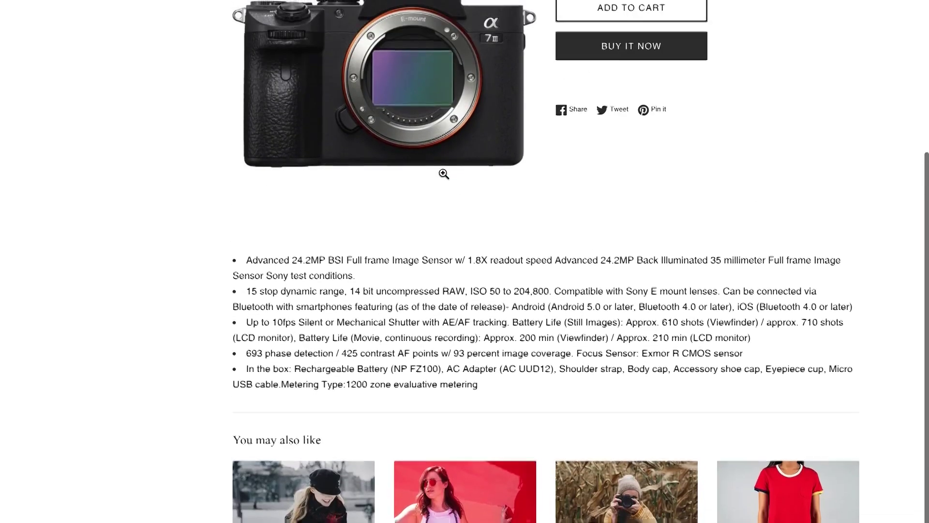
scroll(444, 173, up, 5)
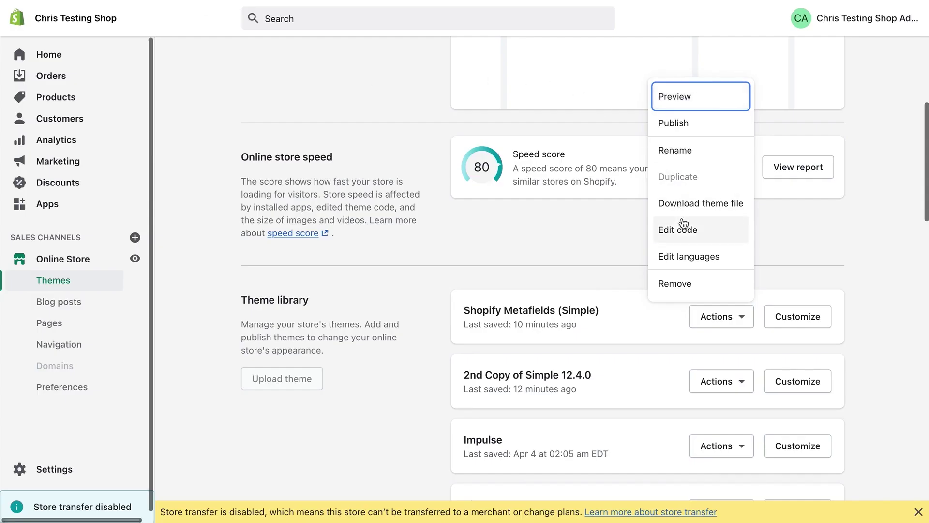
In the theme code editor, open product.liquid, note its product-template reference, and expand Sections
click(681, 228)
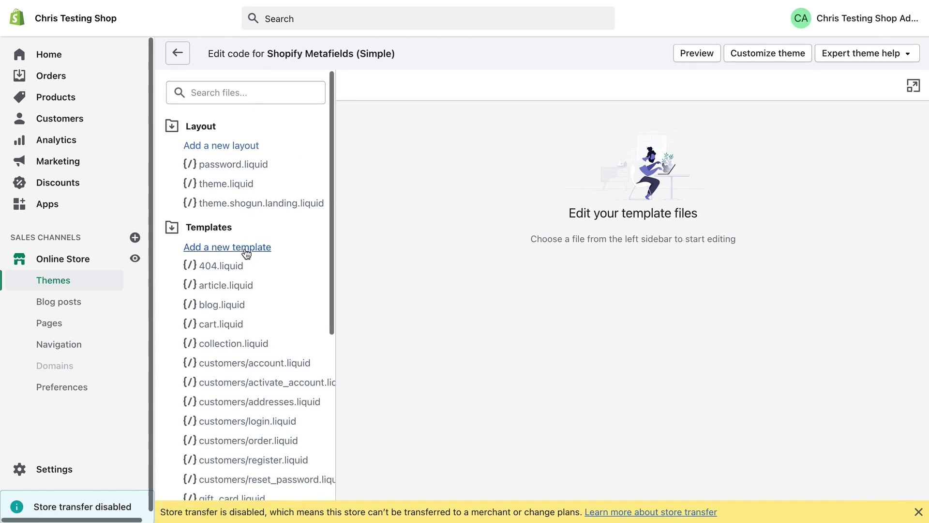
scroll(252, 247, down, 6)
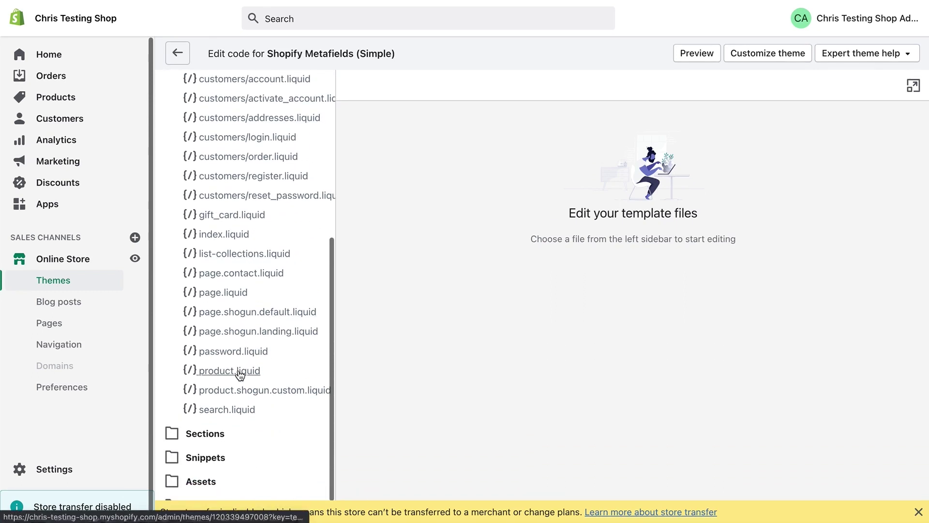
click(239, 374)
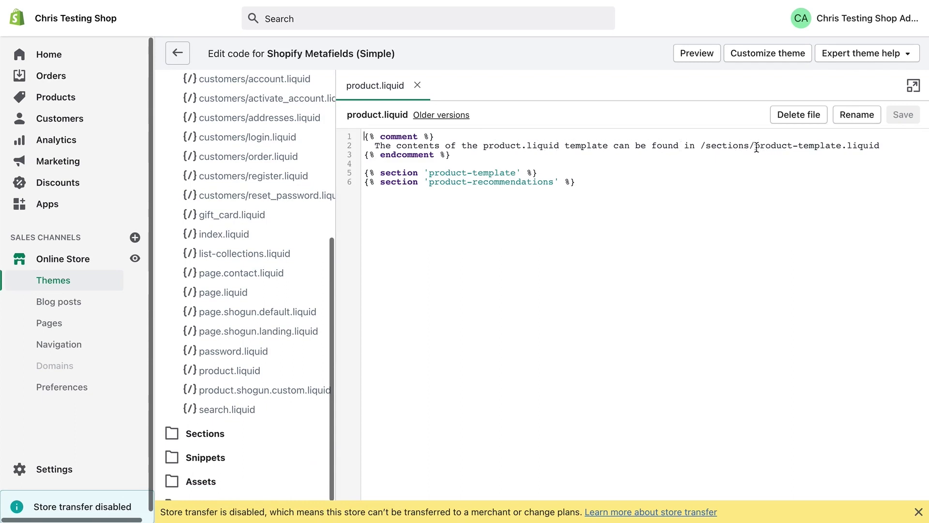
drag(757, 148, 848, 149)
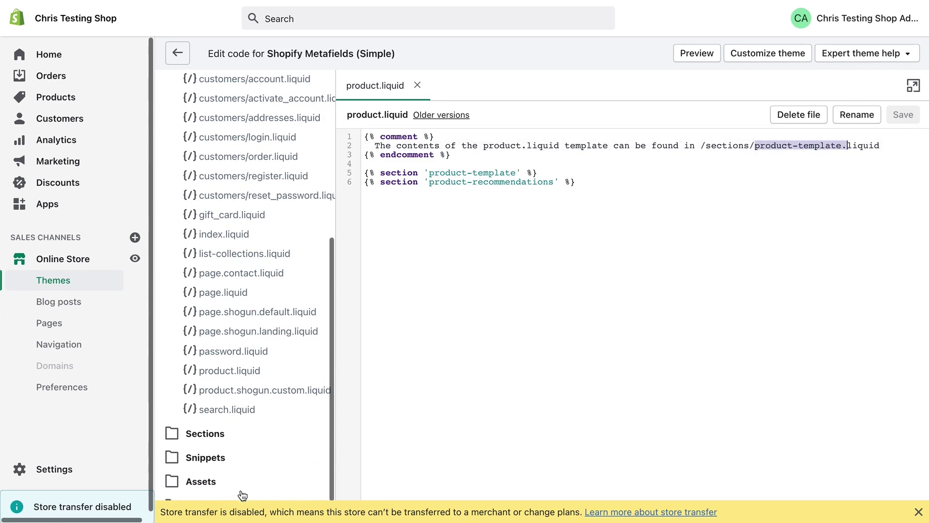
click(228, 435)
scroll(257, 399, down, 5)
scroll(257, 402, down, 4)
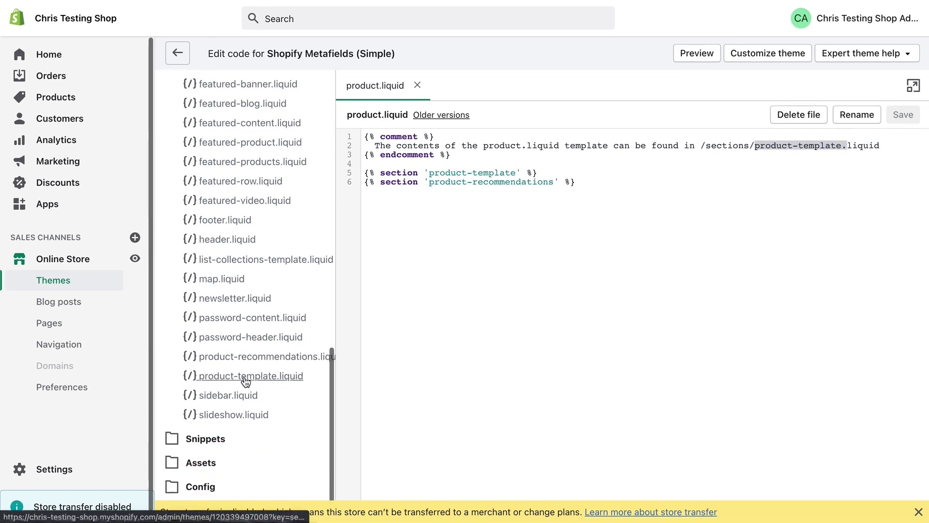
Open product-template.liquid and search its code for product.title, product.image and product.type
click(244, 378)
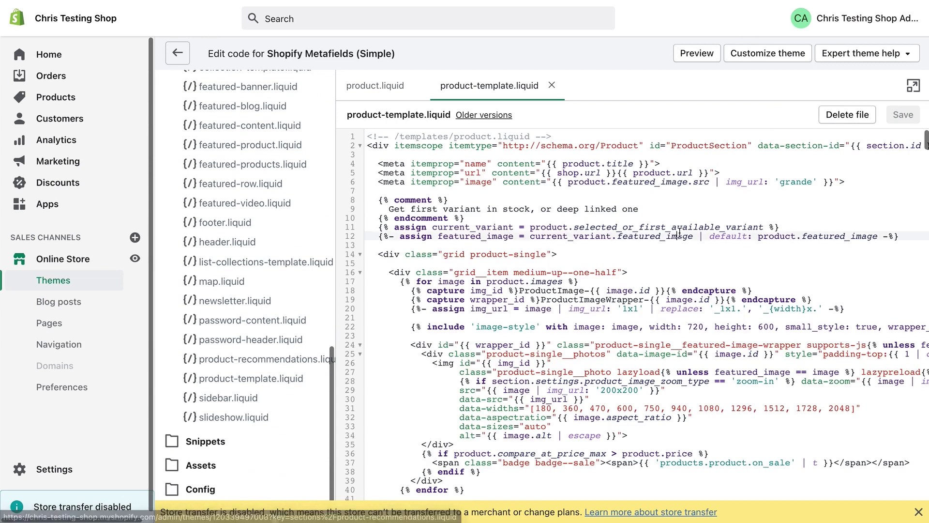
click(724, 245)
key(ctrl+f)
text(product.)
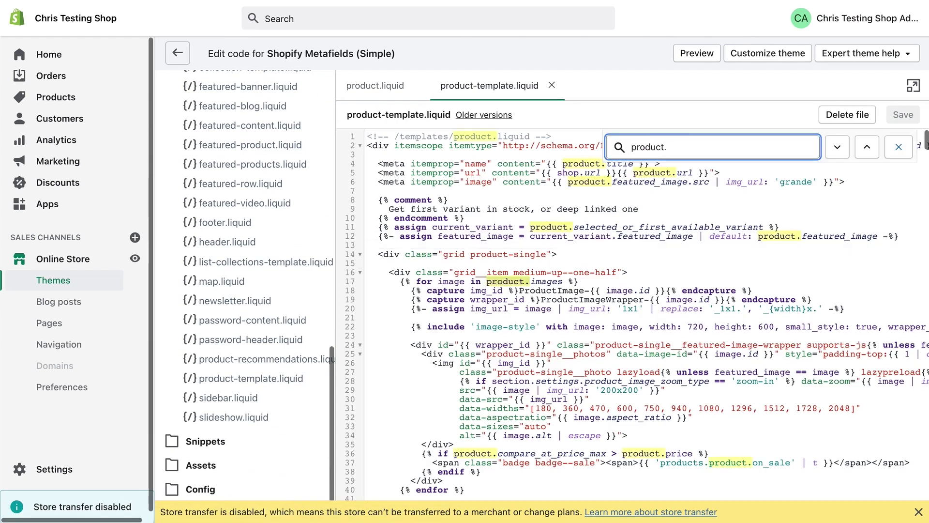
text(tiyle)
key(BackSpace)
key(BackSpace)
key(BackSpace)
text(tle)
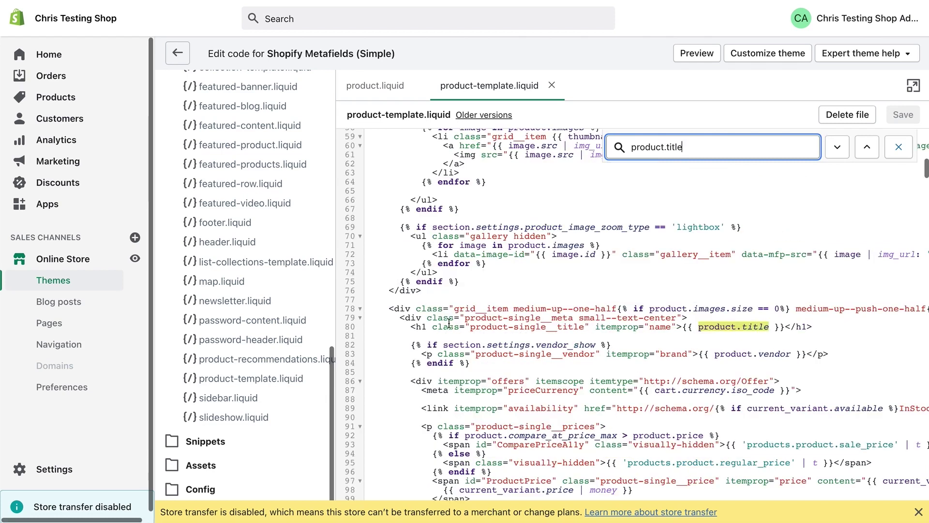
key(shift+Left)
key(shift+Left)
key(shift+Left)
key(shift+Left)
key(shift+Left)
text(image)
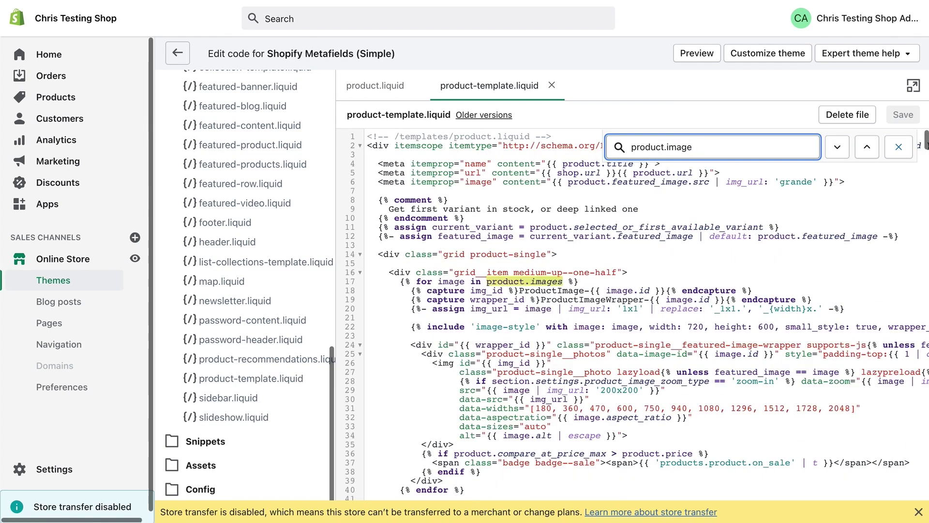
text(stype)
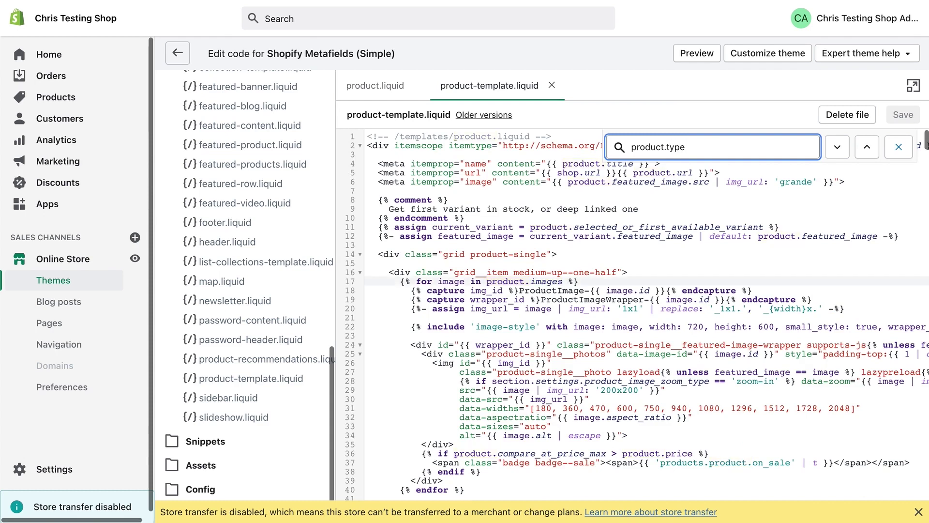
Search for product.description, clear the search, and expand the Snippets folder
key(BackSpace)
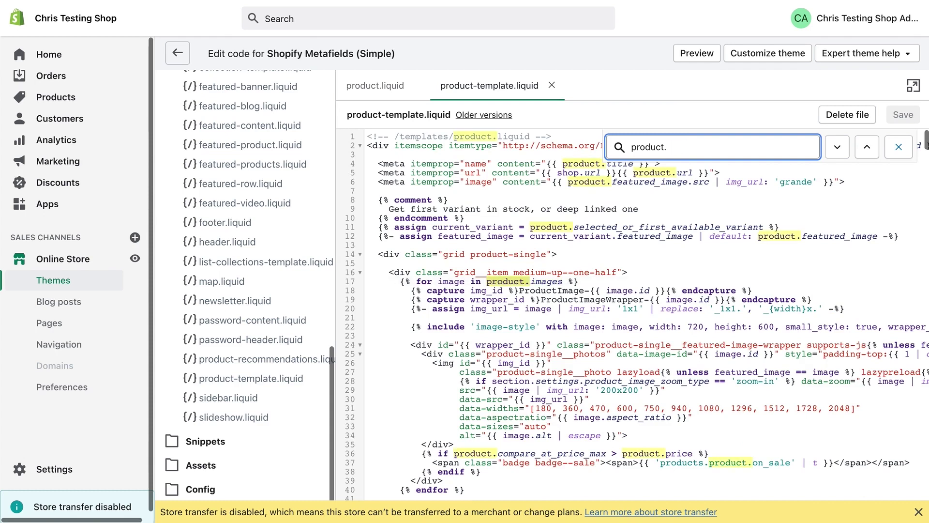
text(description)
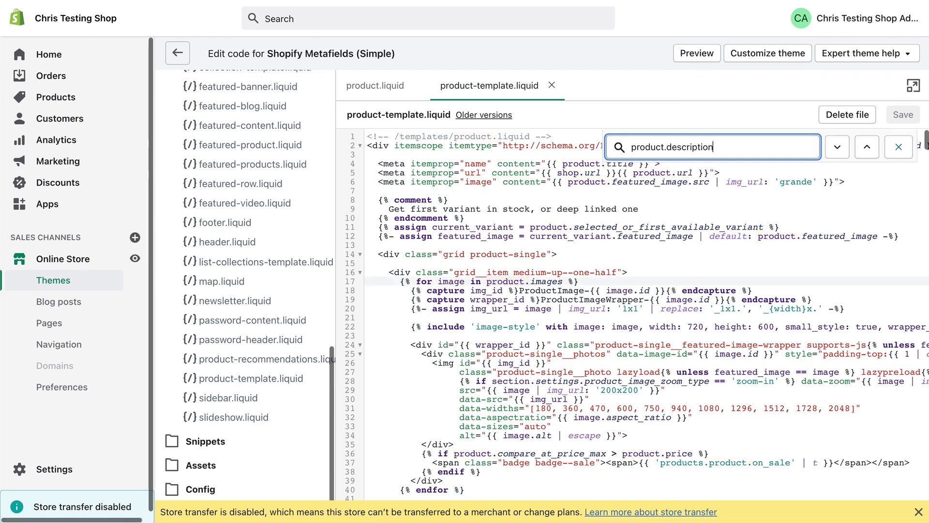
key(ctrl+a)
key(BackSpace)
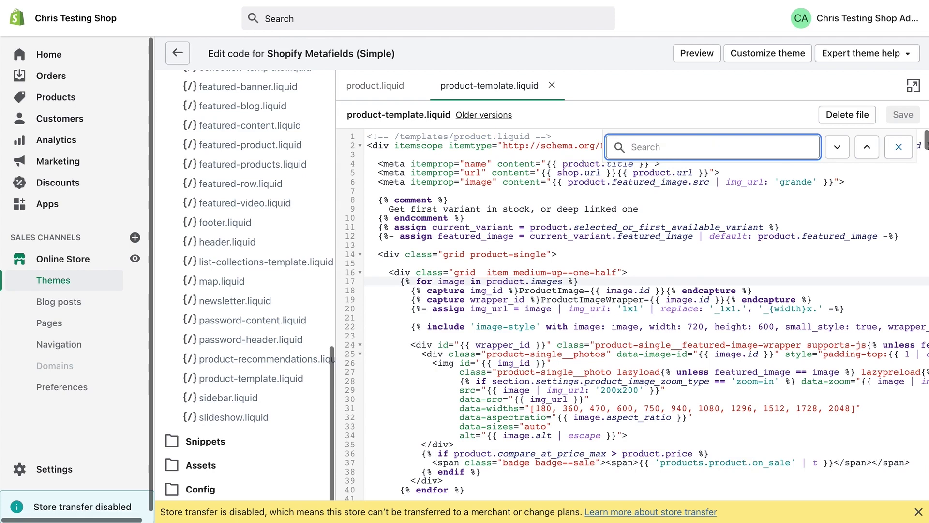
click(206, 441)
scroll(238, 382, down, 4)
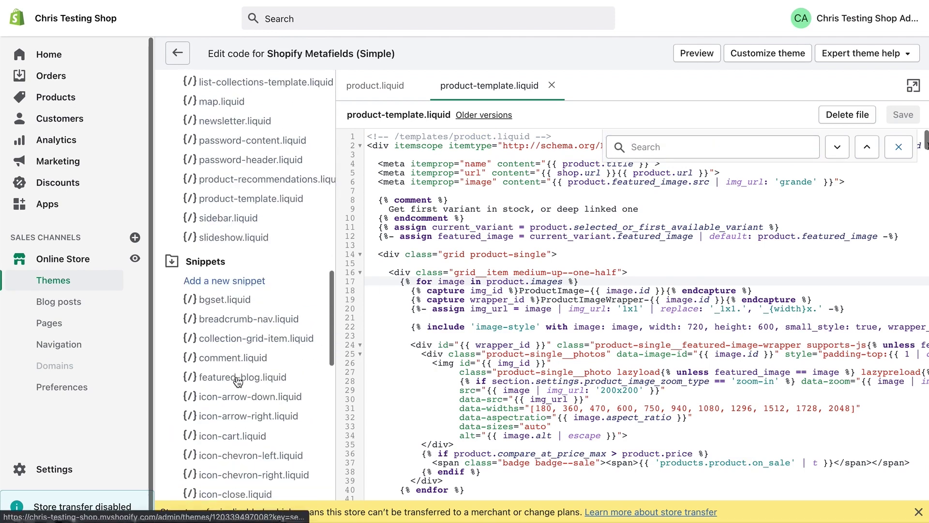
scroll(238, 383, down, 12)
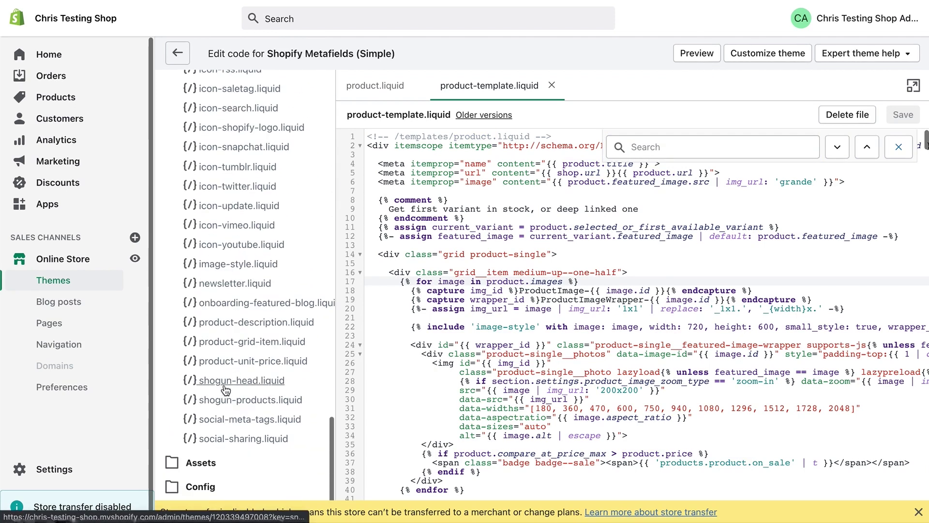
Check product-description.liquid for product.description, then close it
click(244, 329)
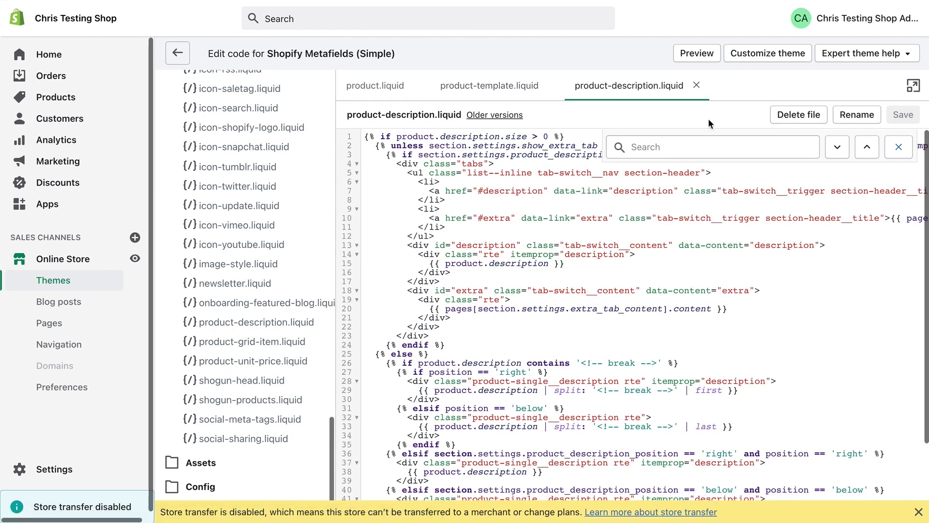
click(674, 145)
text(product.descr)
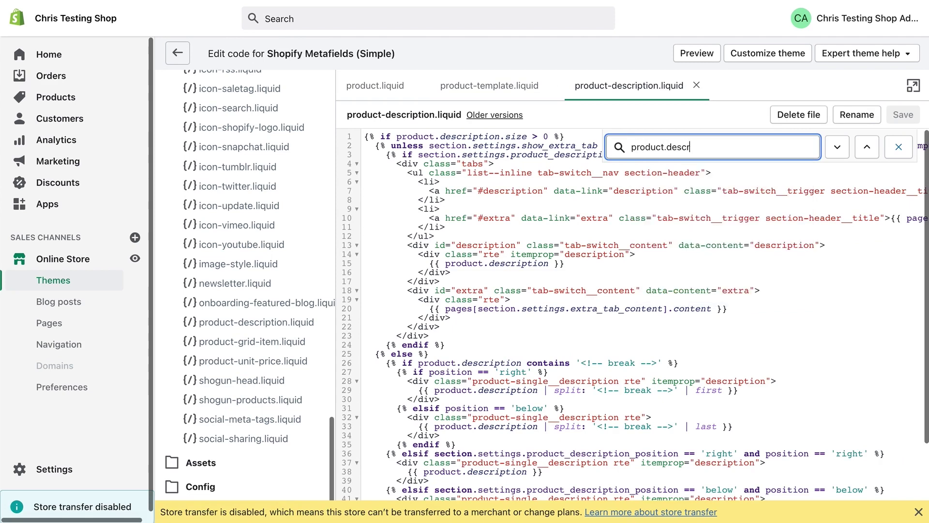
text(iption)
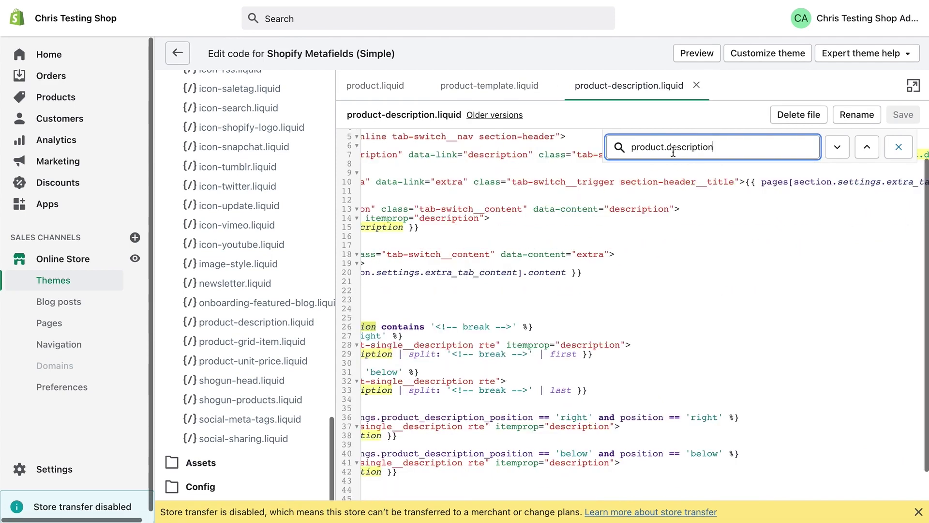
scroll(487, 225, left, 1)
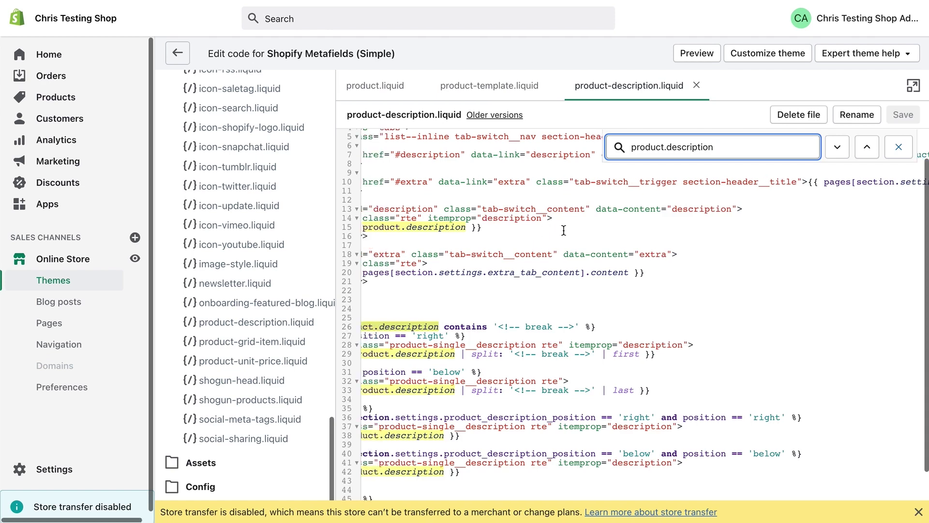
click(697, 85)
Search product-template.liquid for 'button' and go to the AddToCart line 148
click(530, 300)
key(ctrl+f)
text(butt)
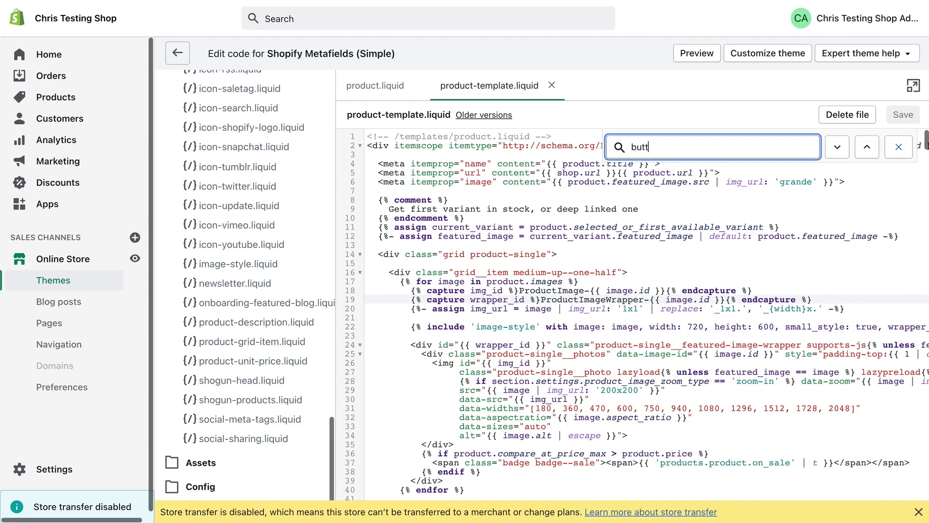
text(on)
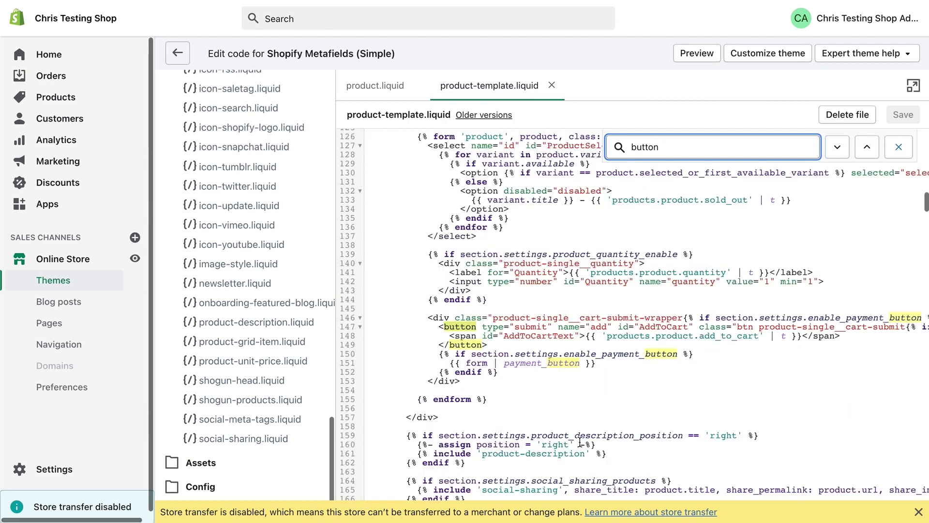
drag(493, 317, 678, 319)
click(537, 335)
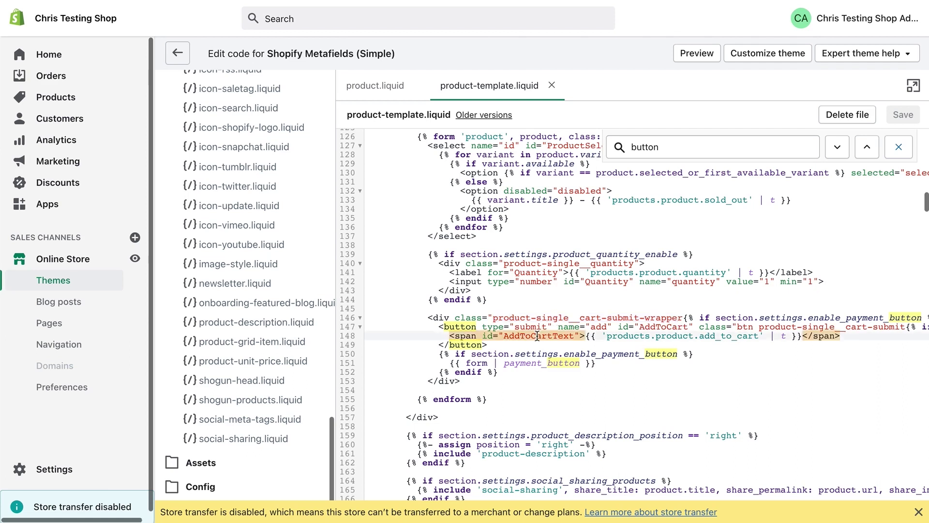
Below the cart buttons, insert a new div holding an {% if %} … {% endif %} block
click(478, 382)
key(Return)
key(Return)
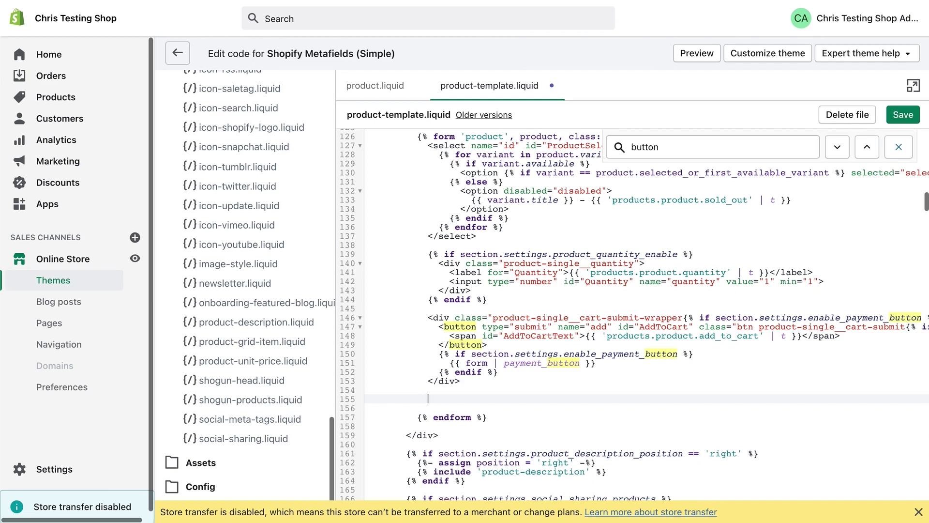
text(<div)
key(Return)
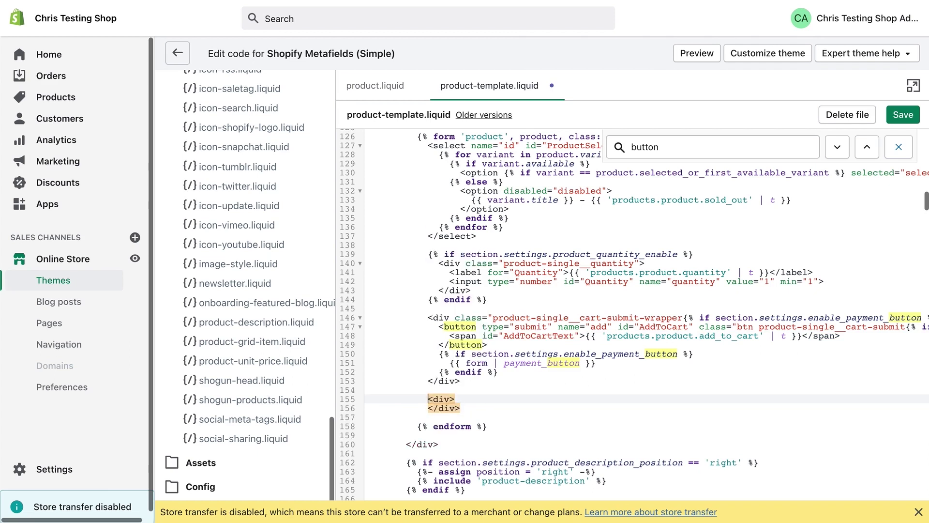
key(Return)
text(<d)
key(BackSpace)
key(BackSpace)
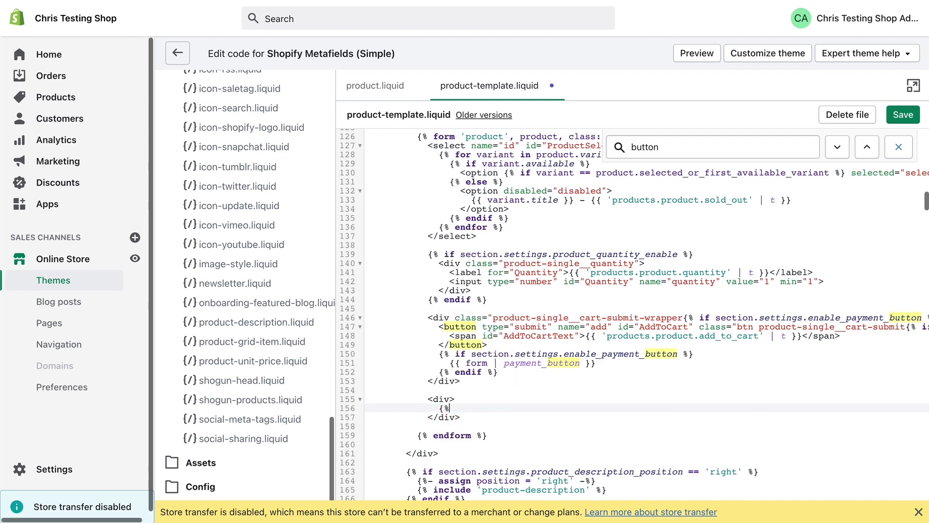
text({% if)
key(Return)
key(Return)
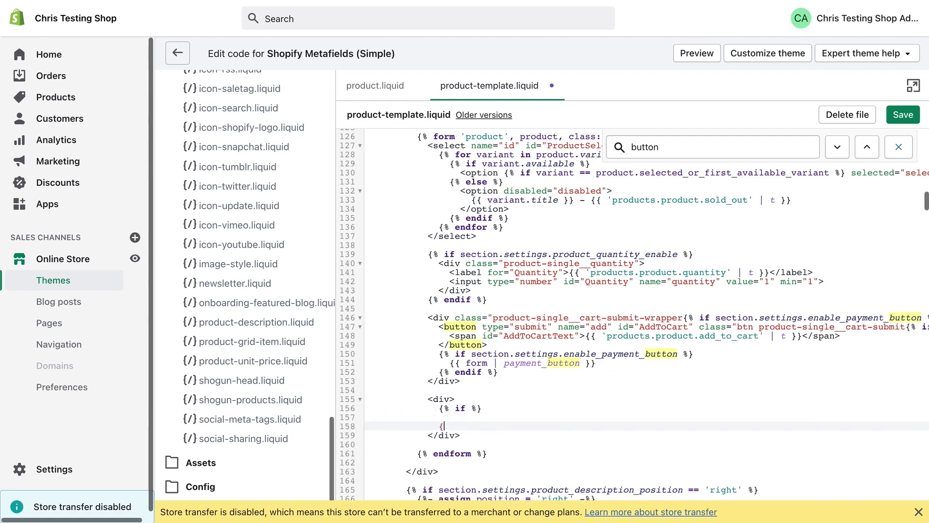
text({% endif %)
Add a div reading 'Hardware Interface: {{ product.metafields.global.' and return to the bulk editor
key(Up)
text(<)
key(Return)
text(div></div>)
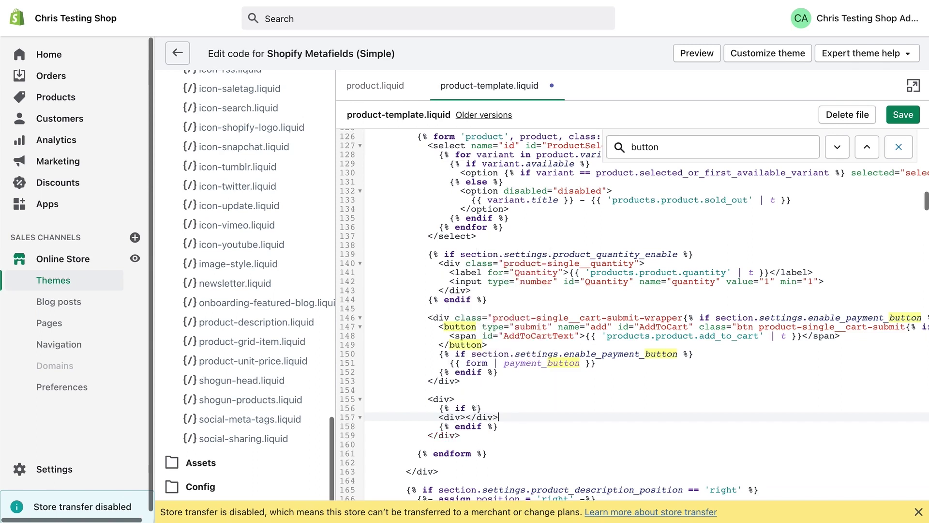
key(Tab)
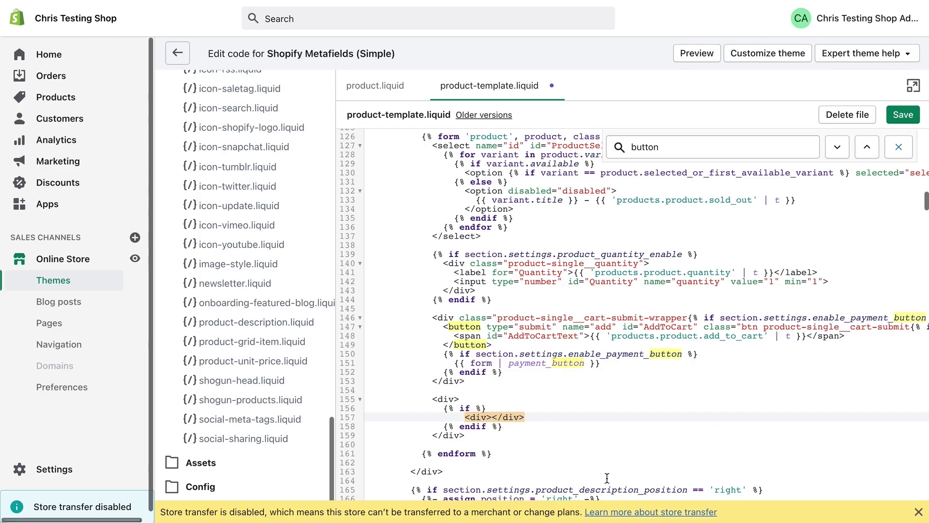
text(Hardware Interface: )
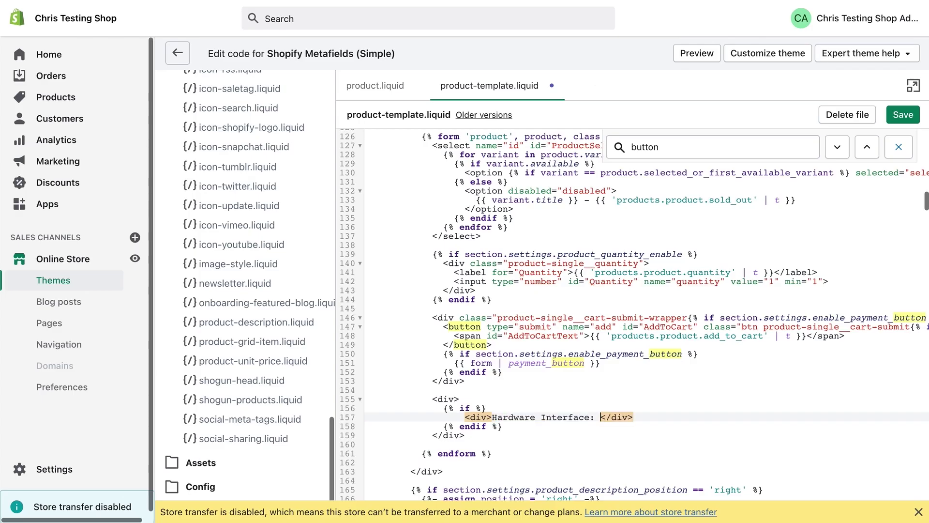
text({{ )
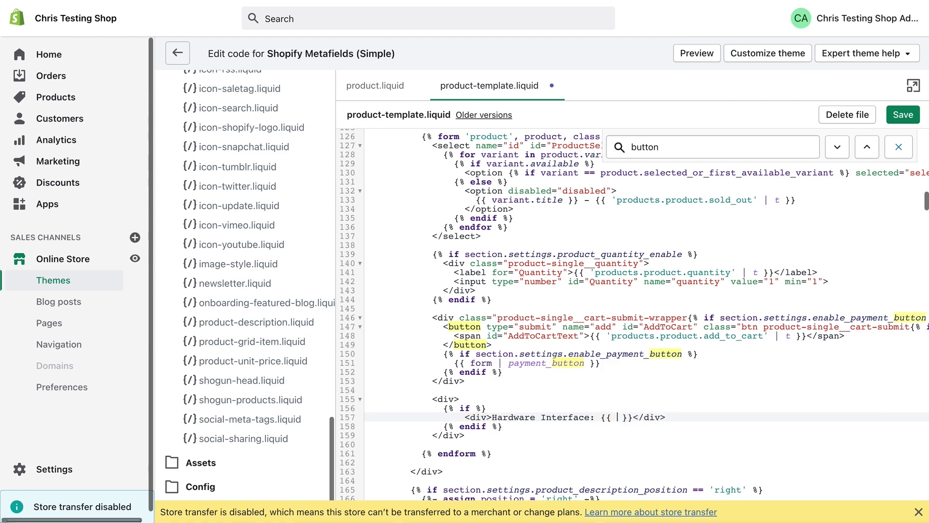
text(product.metafi)
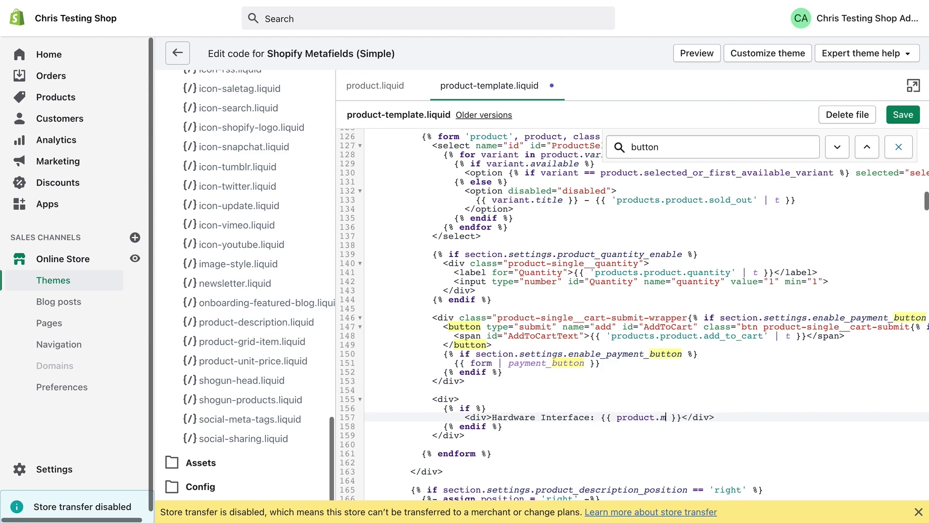
text(elds.global.)
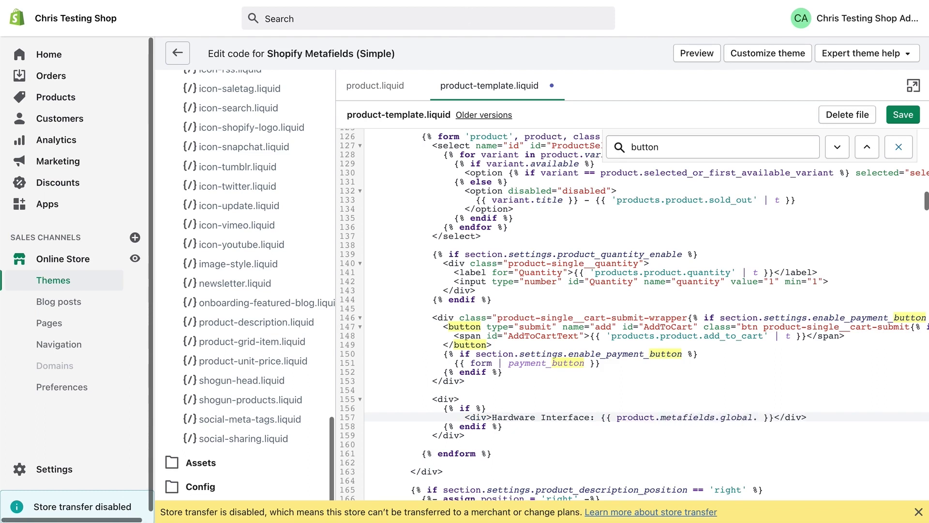
key(ctrl+shift+Tab)
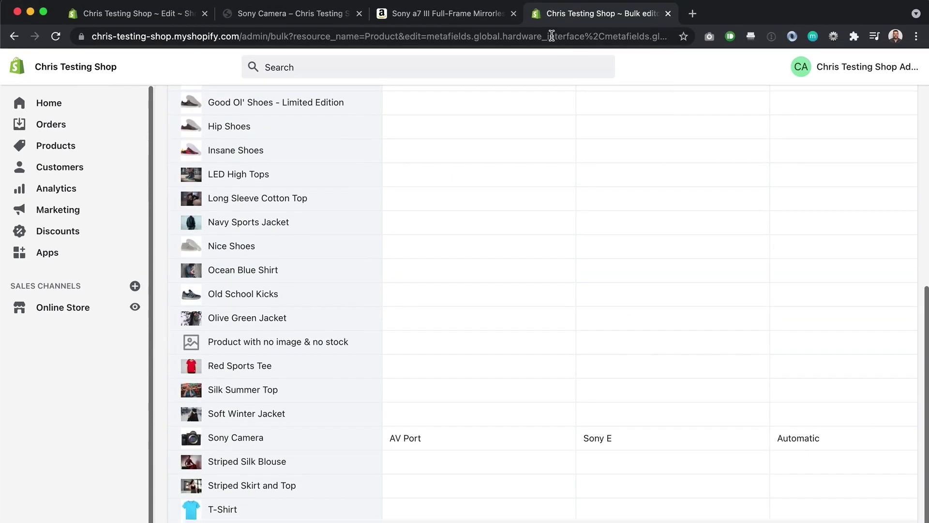
Copy metafields.global.hardware_interface from the bulk-editor address and paste it into the Hardware Interface line
click(590, 32)
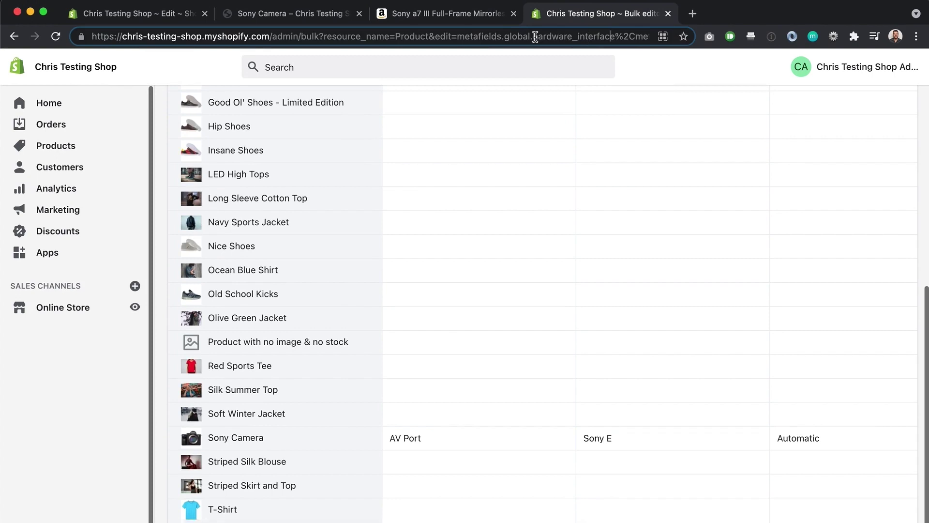
click(459, 37)
key(shift+Right)
key(shift+Right)
key(shift+Right)
key(shift+Right)
key(shift+Right)
key(shift+Right)
key(shift+Right)
key(shift+Right)
key(shift+Right)
key(shift+Right)
key(shift+Right)
key(shift+Right)
key(shift+Right)
key(shift+Right)
key(shift+Right)
key(shift+Right)
key(shift+Right)
key(shift+Right)
key(shift+Right)
key(shift+Right)
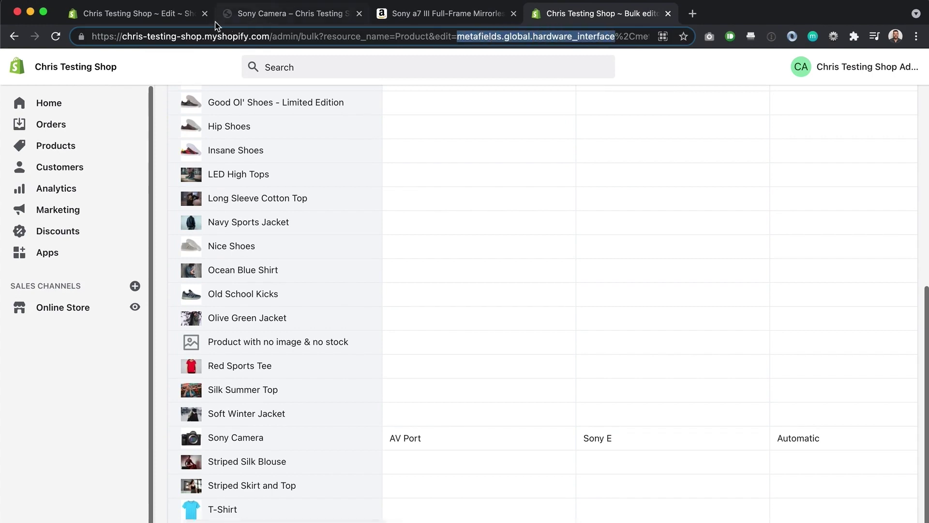
click(182, 17)
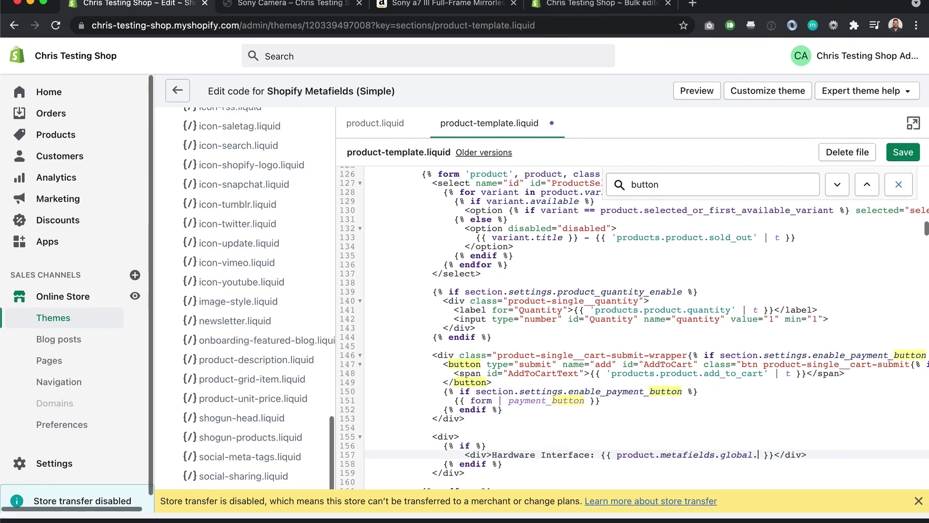
key(ctrl+super+f)
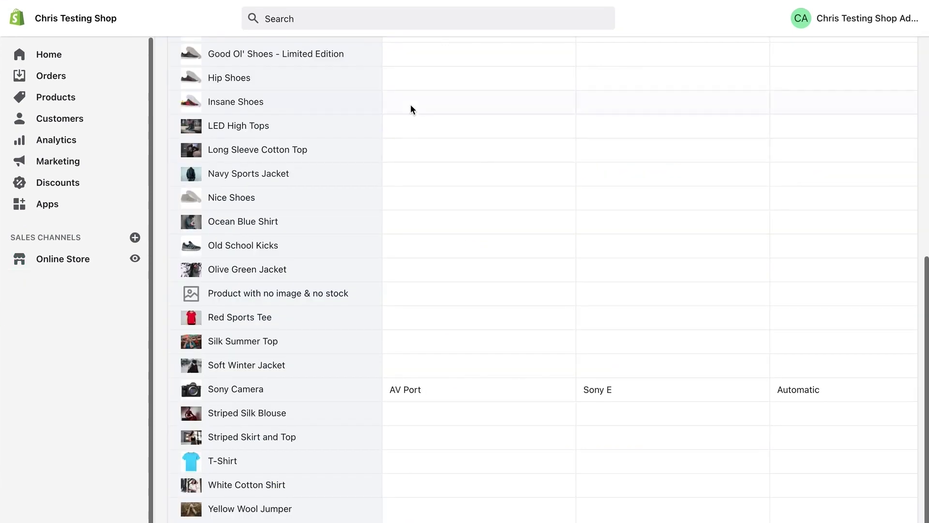
scroll(412, 109, up, 10)
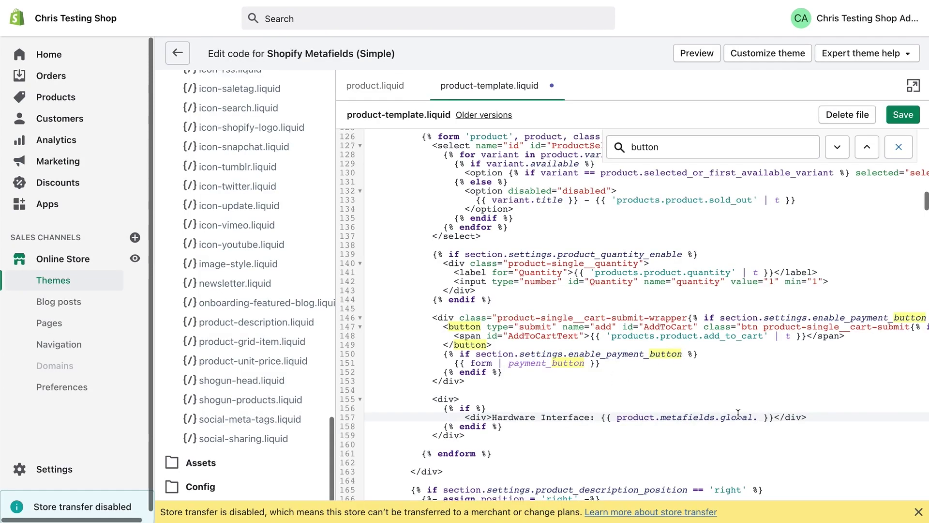
text(hardware_interface)
Show the Hardware Interface line only when the hardware_interface metafield != blank, and save the template
drag(595, 417, 834, 417)
key(ctrl+c)
click(454, 408)
key(ctrl+v)
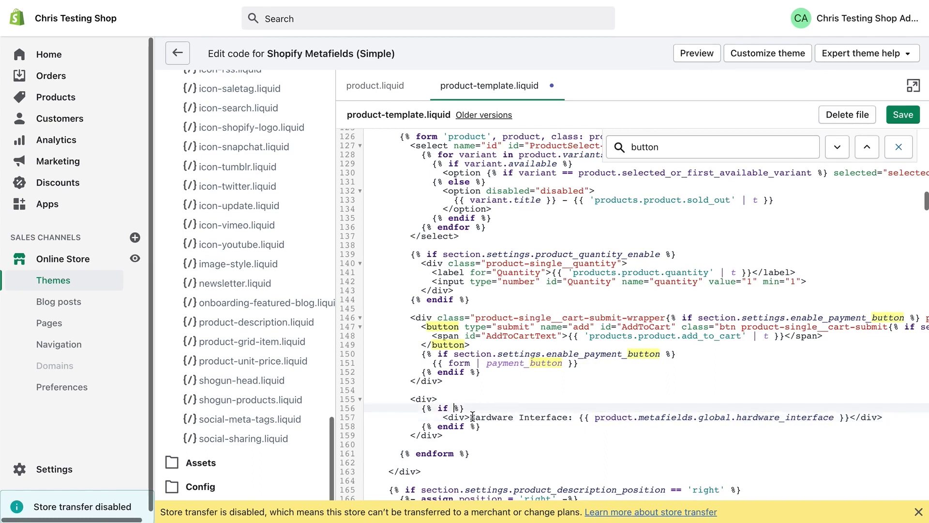
text(!= blank)
click(682, 408)
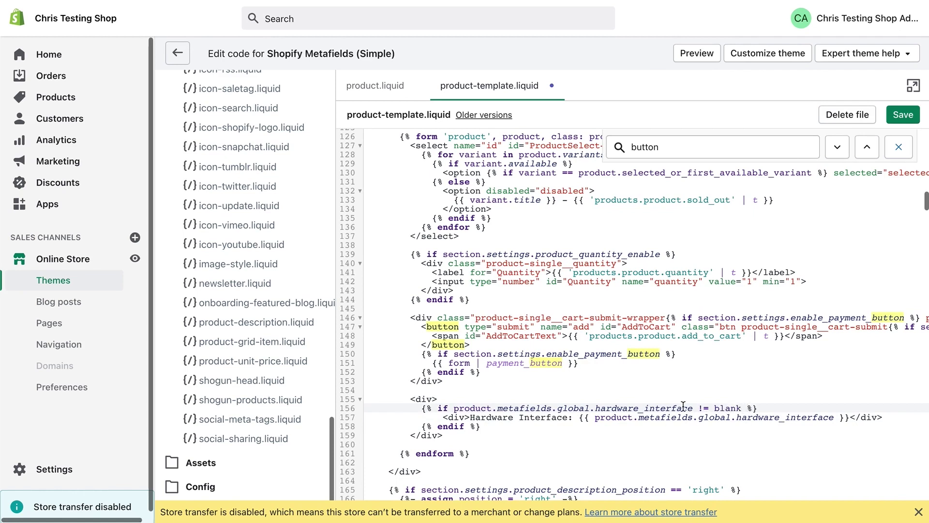
click(913, 119)
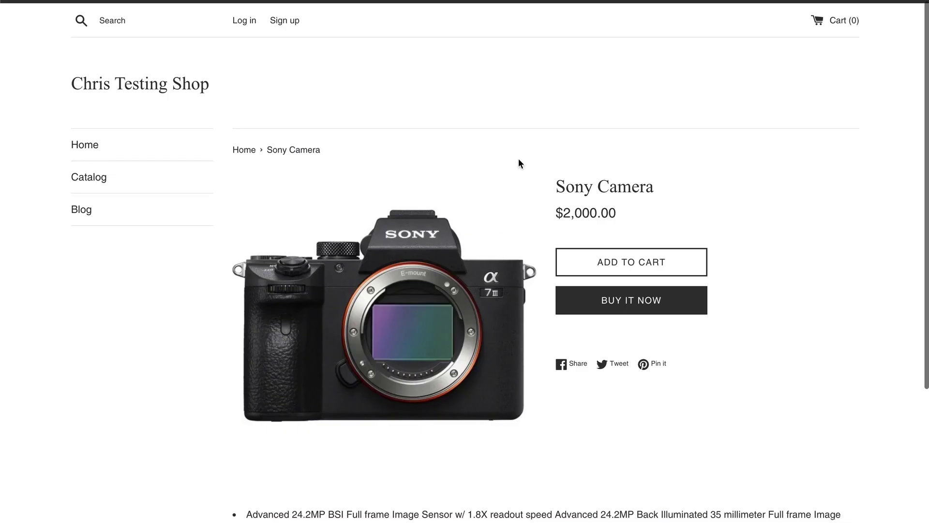
Reload the Sony Camera page and confirm 'Hardware Interface: AV Port' appears under the cart buttons
key(ctrl+r)
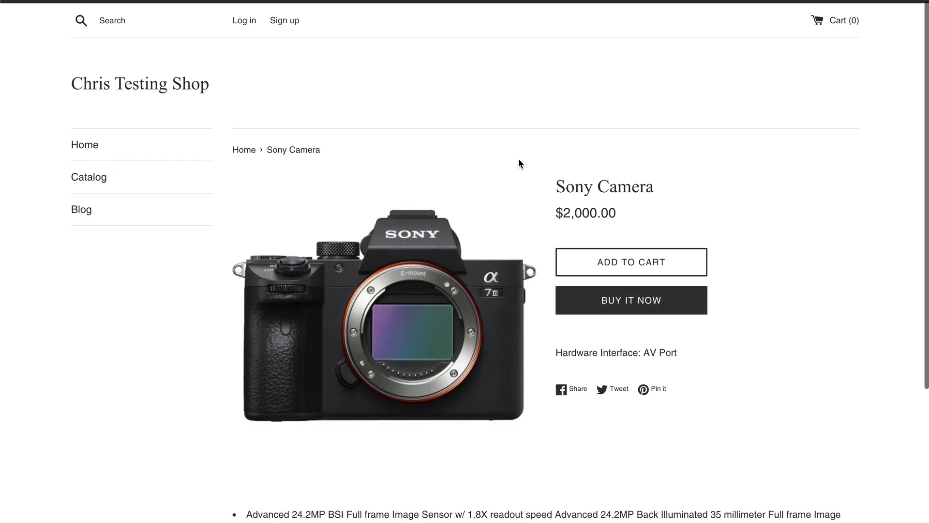
drag(557, 355, 645, 355)
click(680, 355)
key(ctrl+shift+Tab)
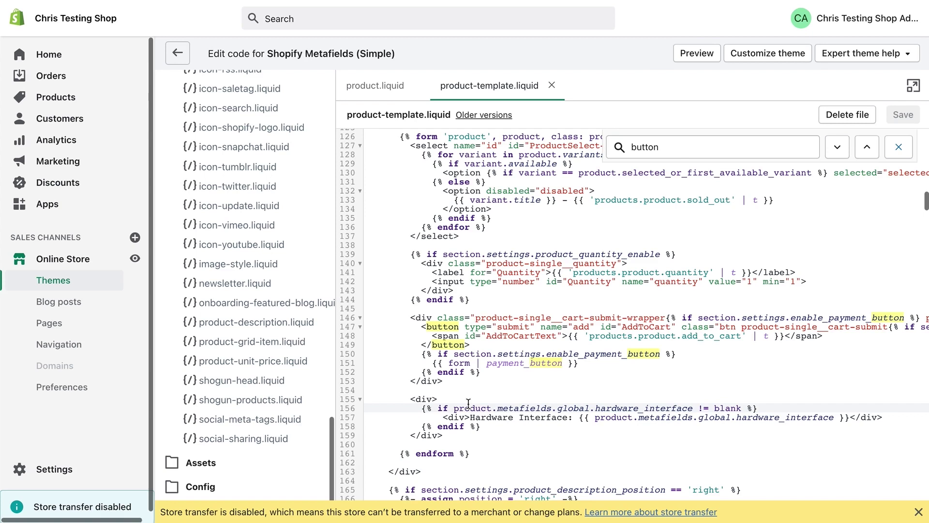
Duplicate the Hardware Interface block as a 'Compatible Mountings' block using the compatible_mountings metafield
drag(483, 426, 423, 409)
key(ctrl+c)
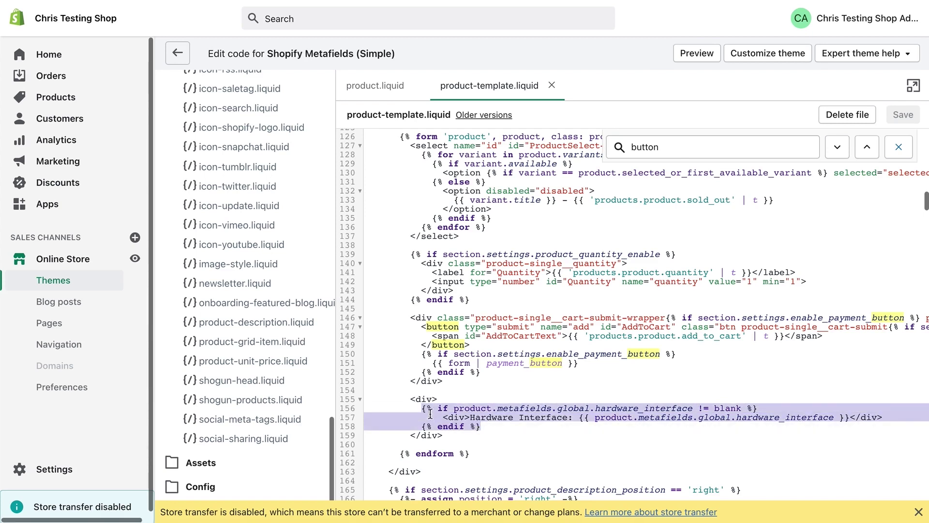
click(506, 432)
key(Return)
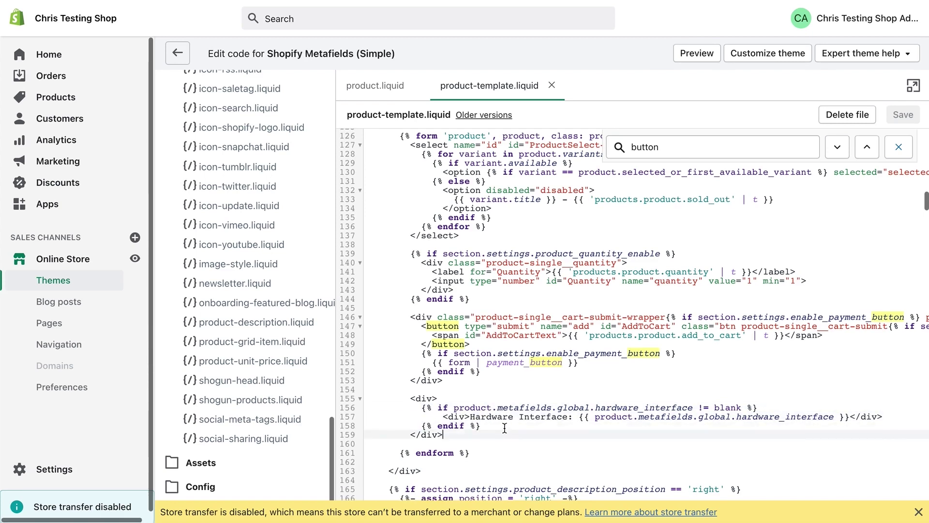
key(ctrl+v)
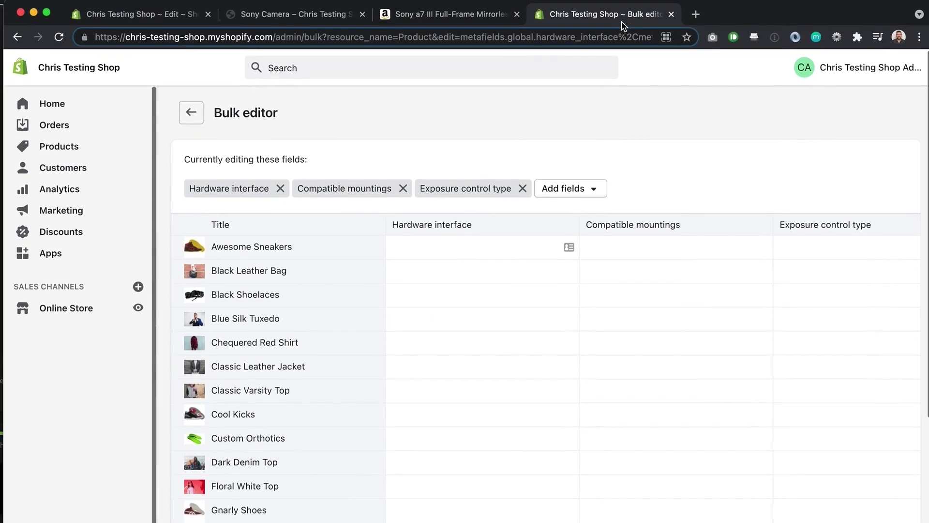
drag(490, 40, 584, 44)
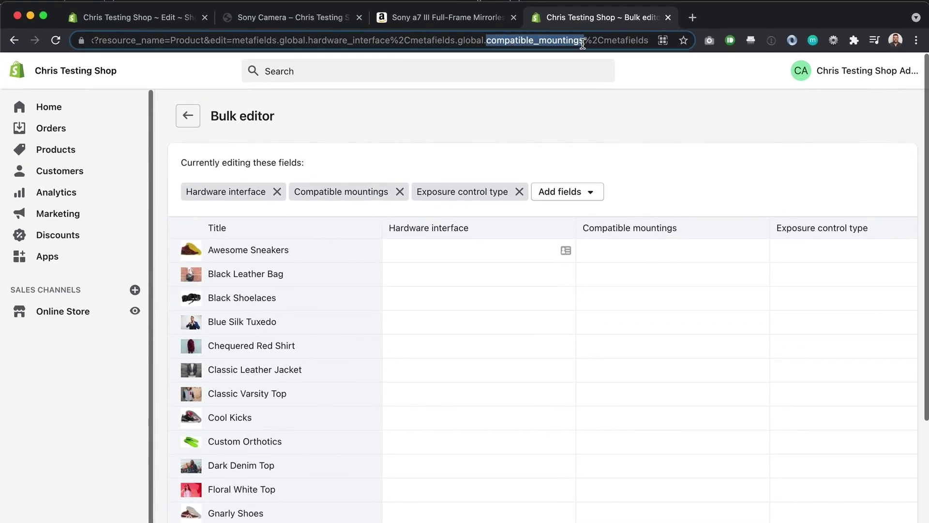
click(165, 17)
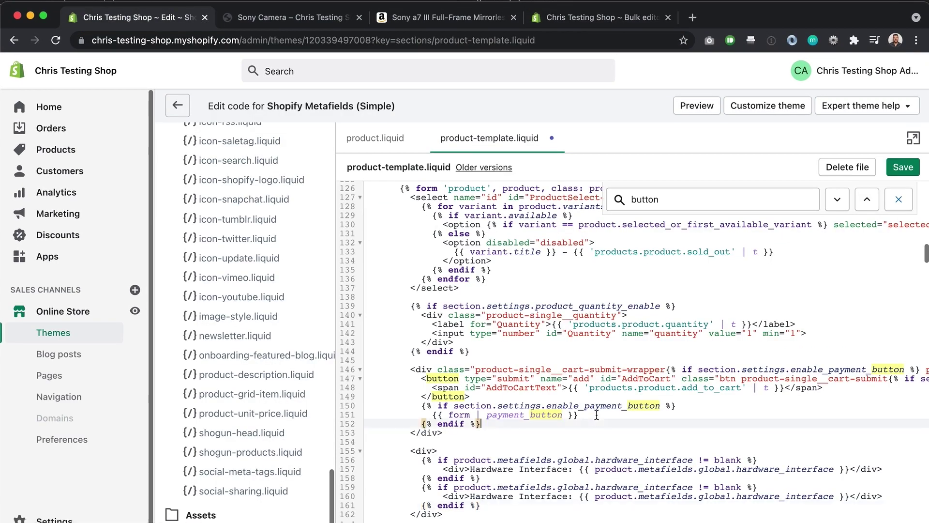
scroll(599, 414, down, 5)
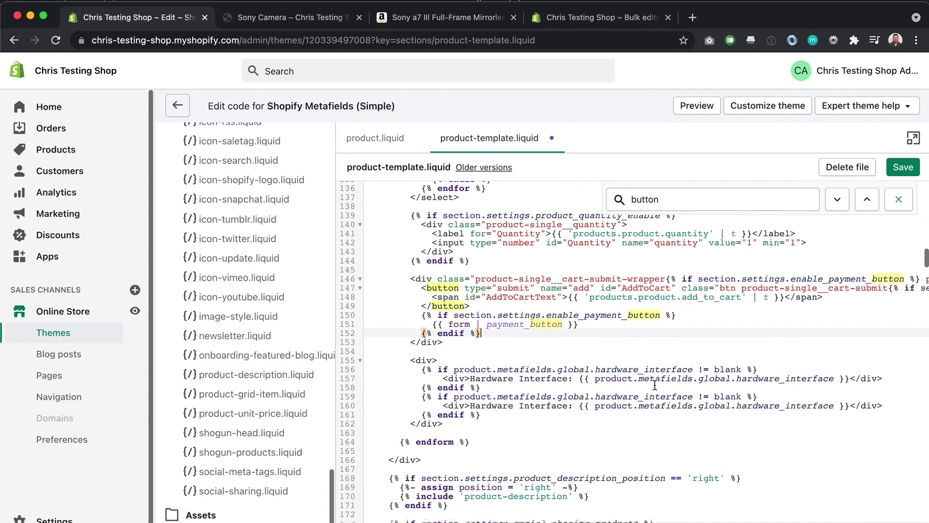
drag(694, 398, 595, 398)
text(compatible_mountings)
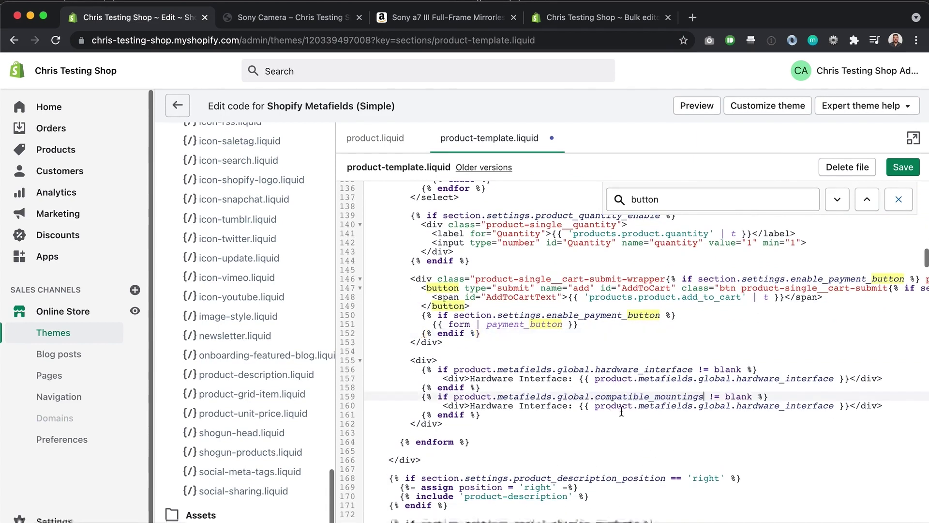
double_click(739, 408)
text(compatible_mountings)
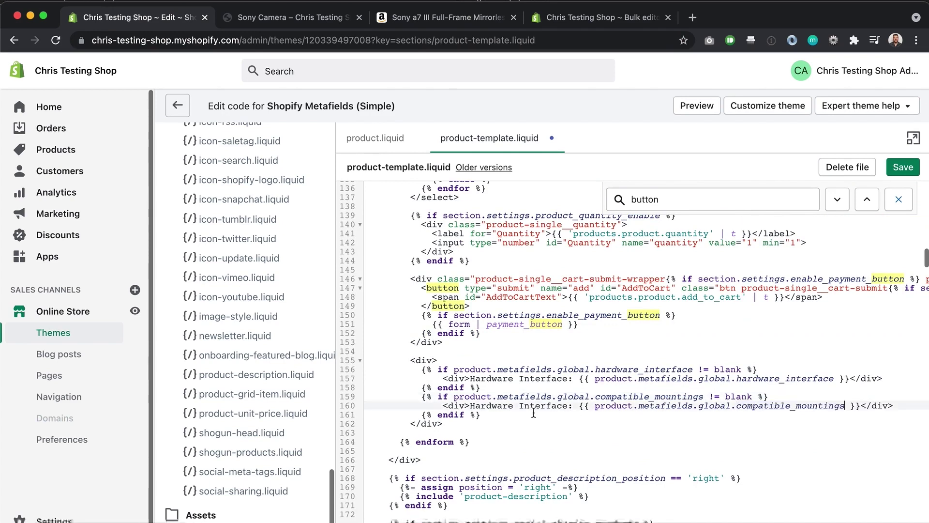
drag(469, 408, 564, 408)
text(Compatible Mountings)
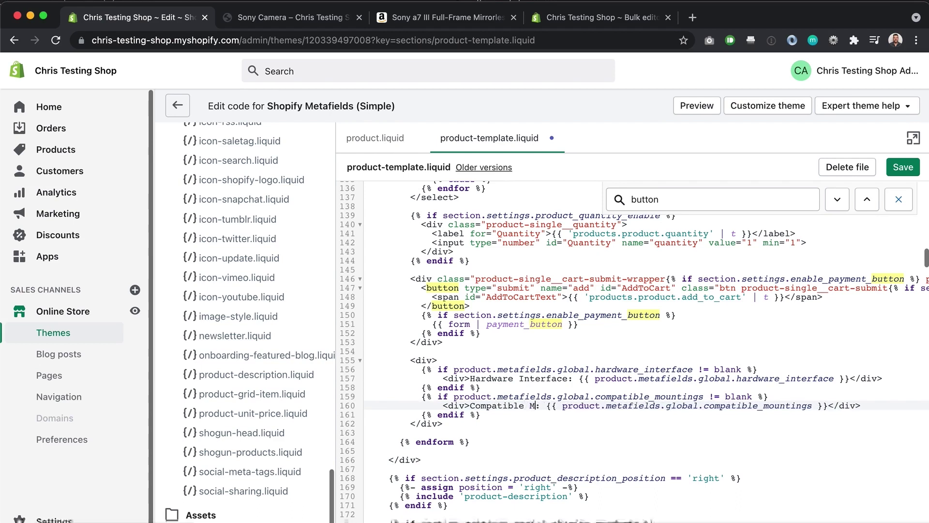
Add a third copy of the block and copy the exposure_control_type key from the bulk-editor address
drag(481, 415, 420, 397)
key(ctrl+c)
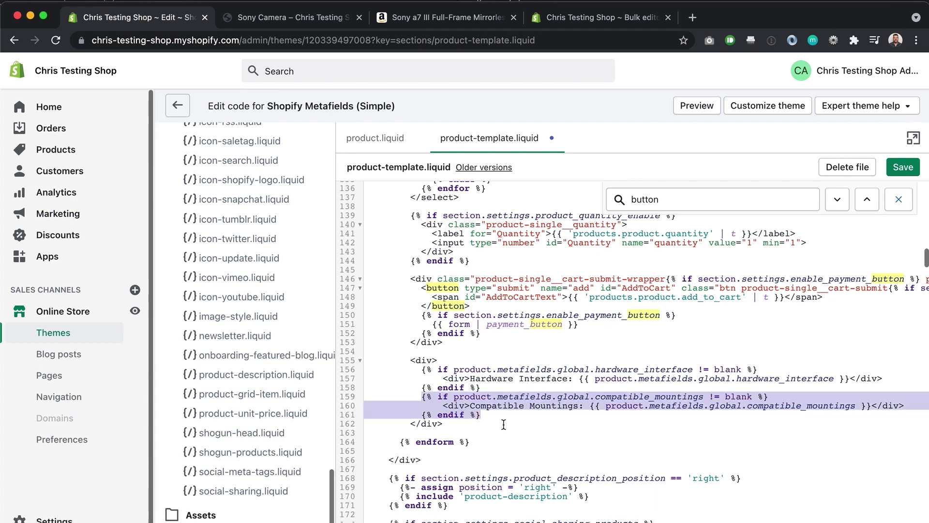
click(503, 422)
click(495, 414)
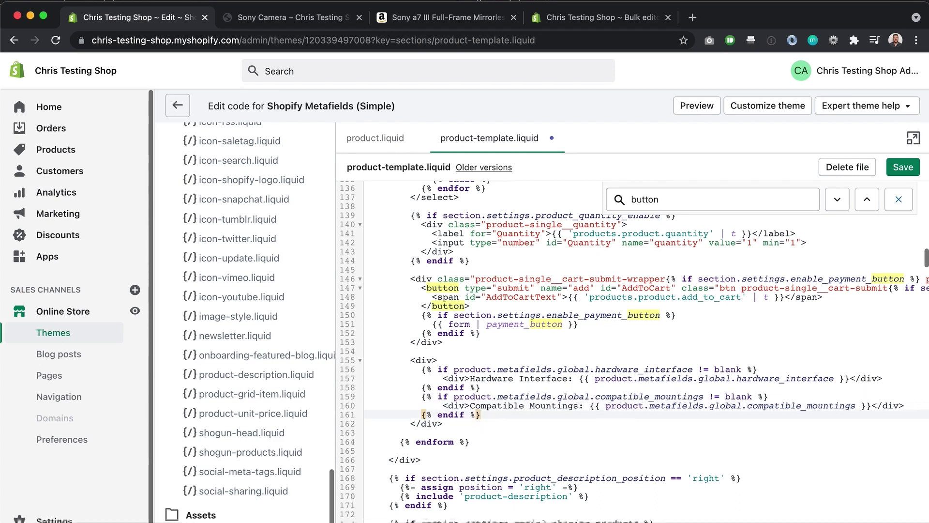
key(Return)
key(ctrl+v)
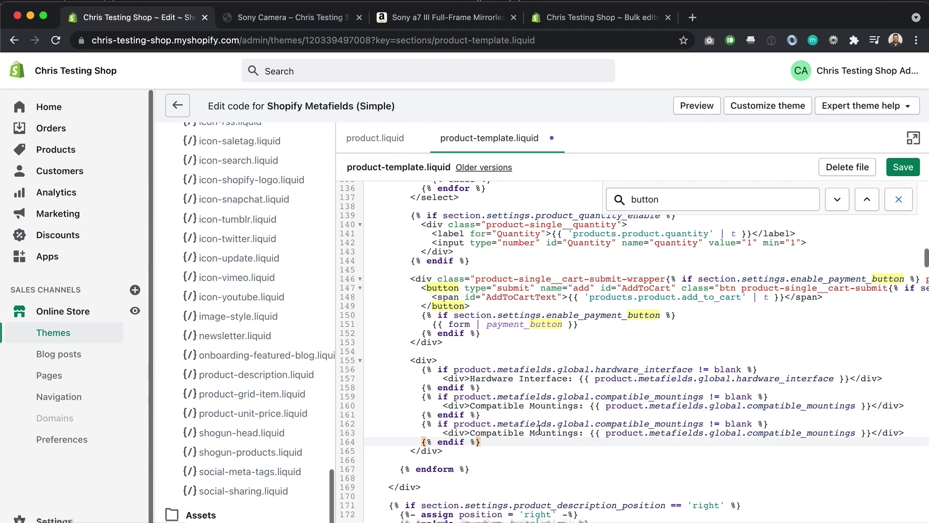
click(602, 22)
drag(610, 37, 614, 37)
key(shift+Left)
key(shift+Left)
key(shift+Left)
key(shift+Left)
key(shift+Left)
key(shift+Left)
key(shift+Left)
key(shift+Left)
key(shift+Left)
key(shift+Left)
key(shift+Left)
key(shift+Left)
key(shift+Left)
key(shift+Left)
key(shift+Left)
key(shift+Left)
key(shift+Left)
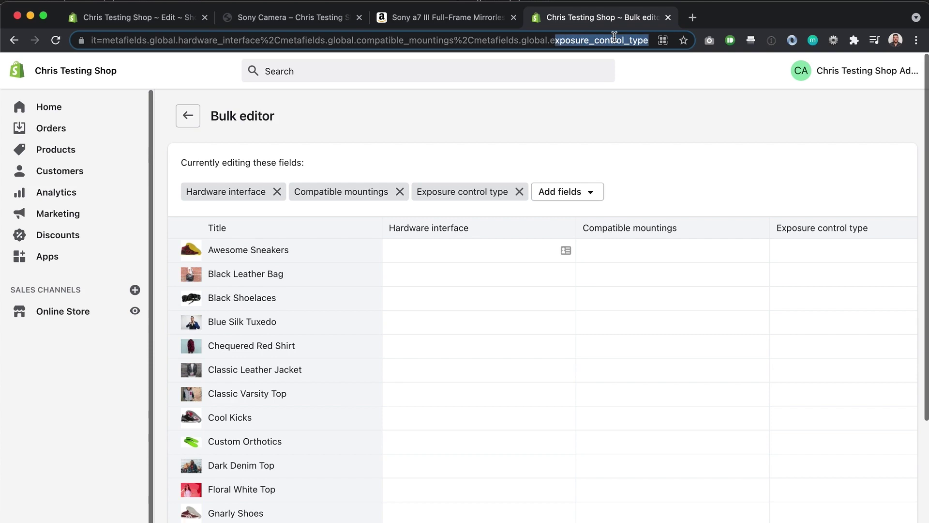
click(213, 20)
Point the third block at exposure_control_type, label it 'Exposure control type', and save the template
drag(706, 424, 595, 424)
text(exposure_control_type)
drag(746, 432, 854, 432)
text(exposure_control_type)
drag(583, 432, 469, 432)
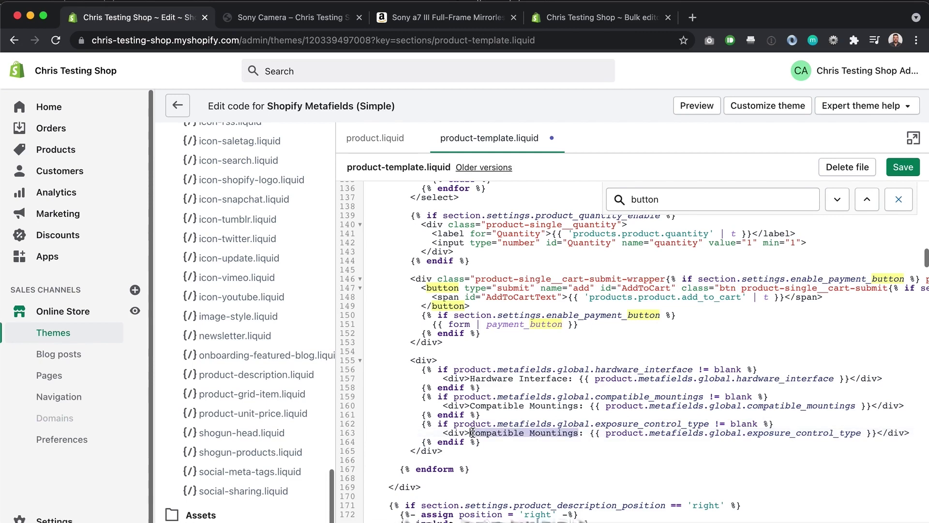
text(Exposure control tu)
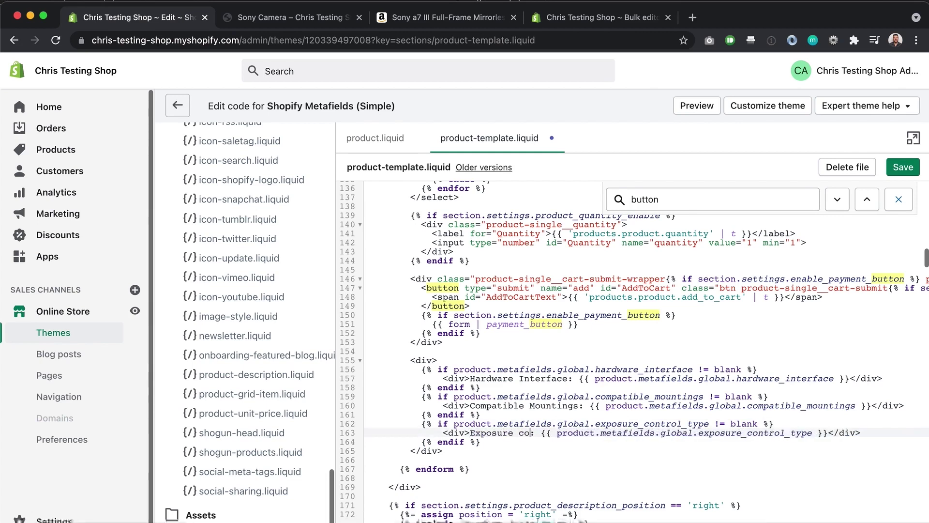
key(BackSpace)
text(ype)
key(super+s)
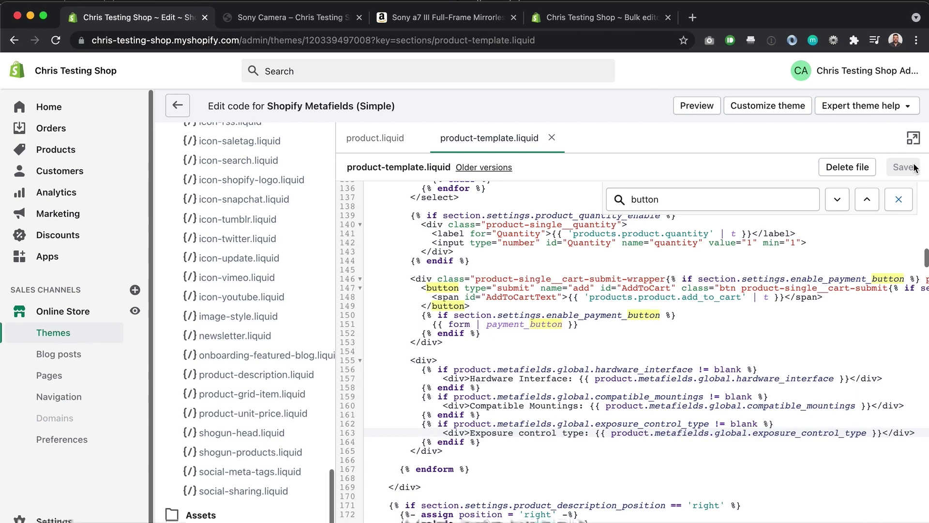
Reload the Sony Camera page and check the Hardware Interface, Compatible Mountings and Exposure control type lines
click(296, 17)
key(super+r)
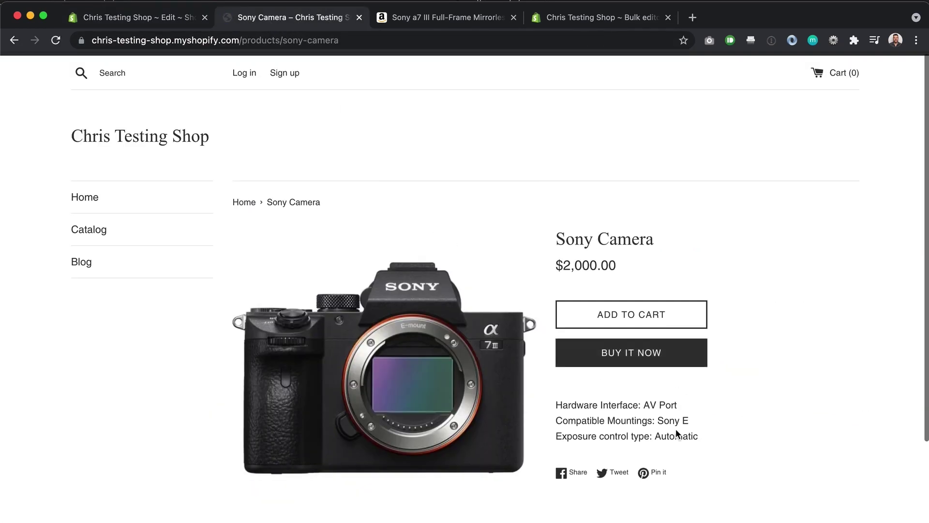
drag(703, 442, 548, 412)
click(907, 433)
click(590, 22)
drag(240, 41, 68, 31)
click(167, 19)
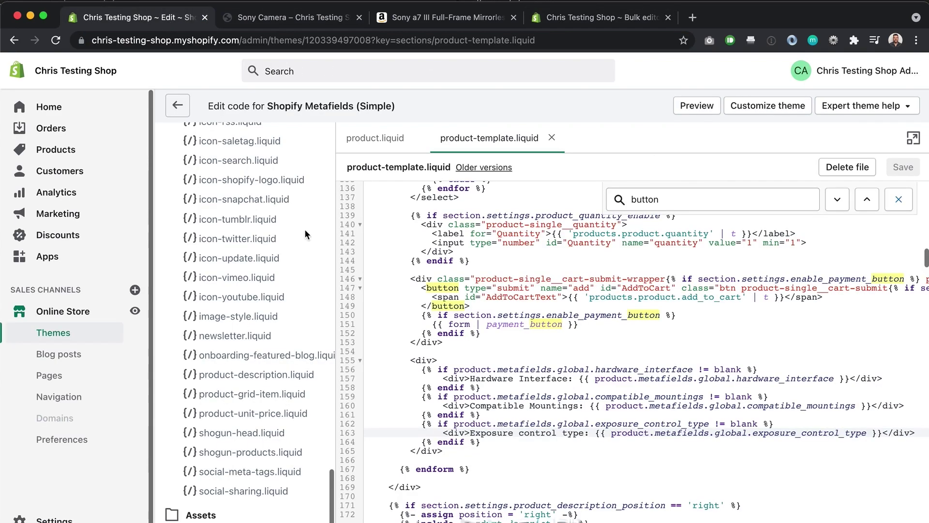
click(624, 378)
drag(640, 378, 758, 379)
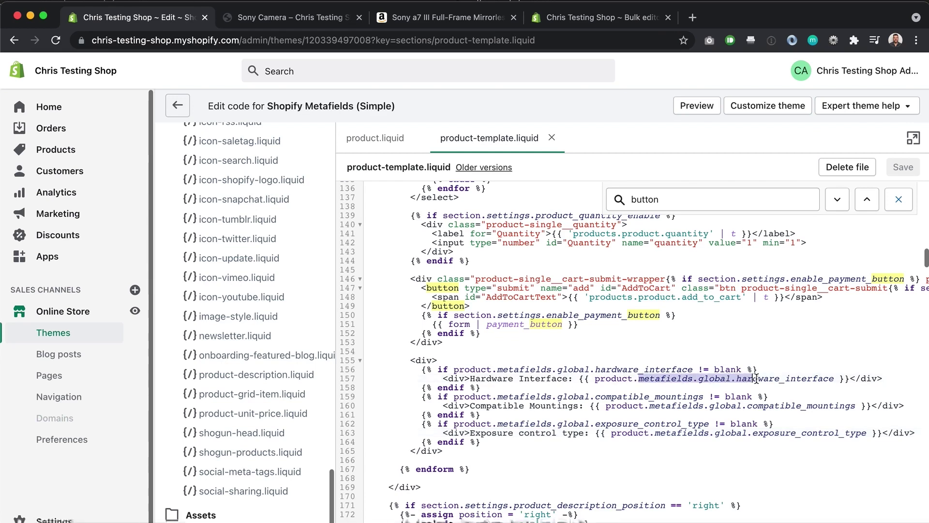
click(789, 378)
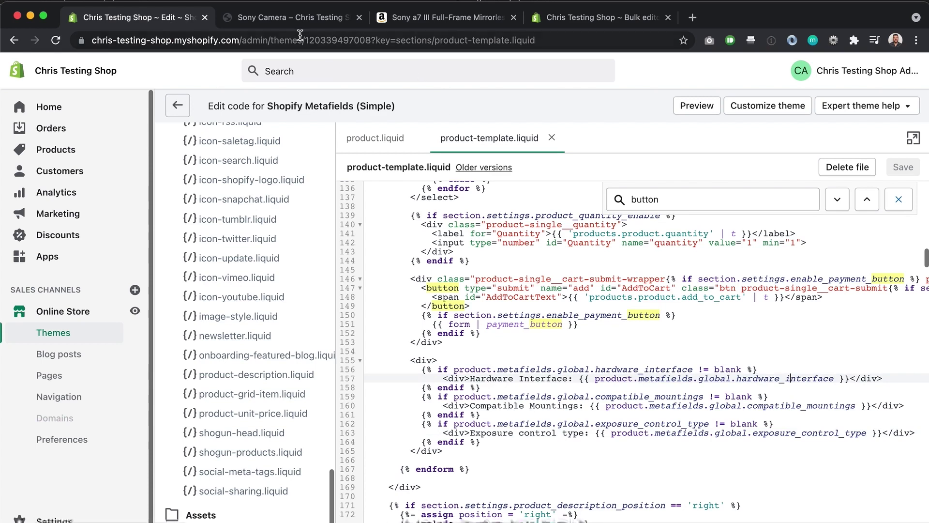
click(291, 17)
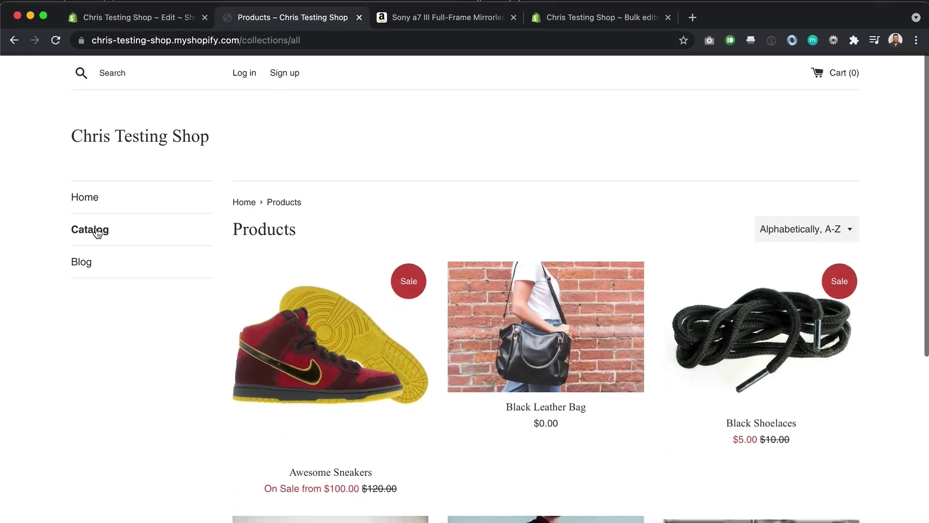
click(132, 18)
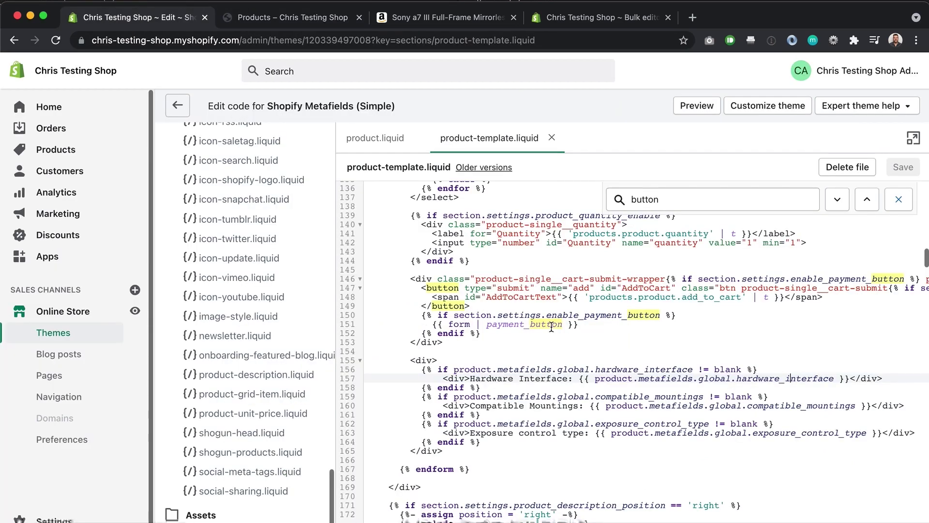
mouse_move(422, 368)
mouse_down()
mouse_move(491, 443)
mouse_move(436, 396)
mouse_move(422, 369)
mouse_up()
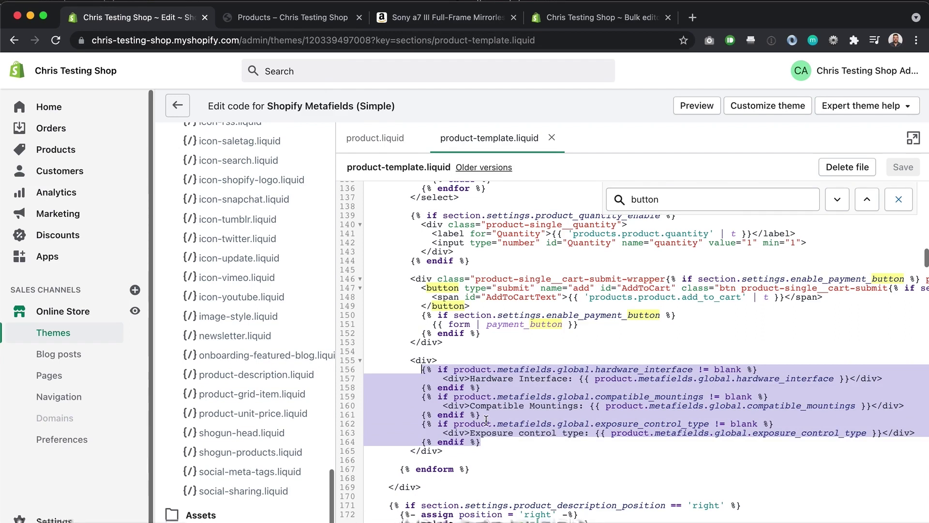
click(487, 444)
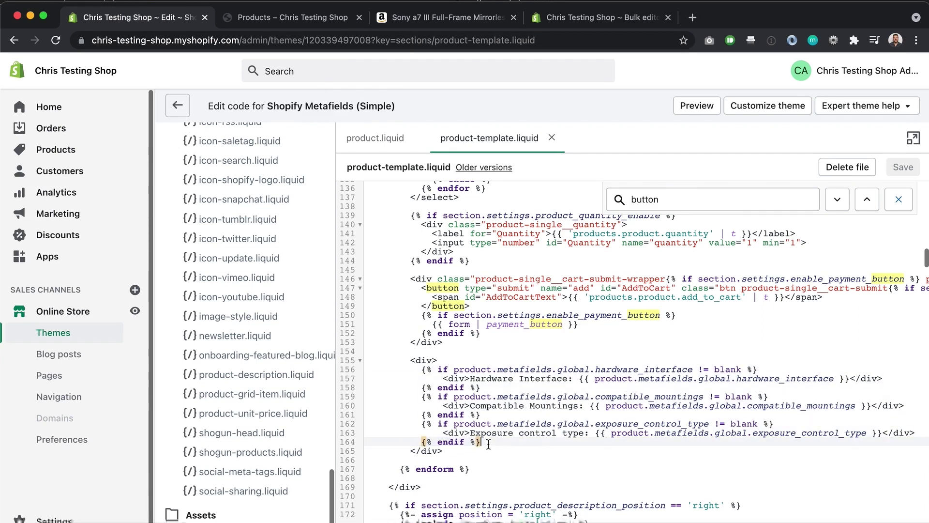
drag(422, 369, 748, 372)
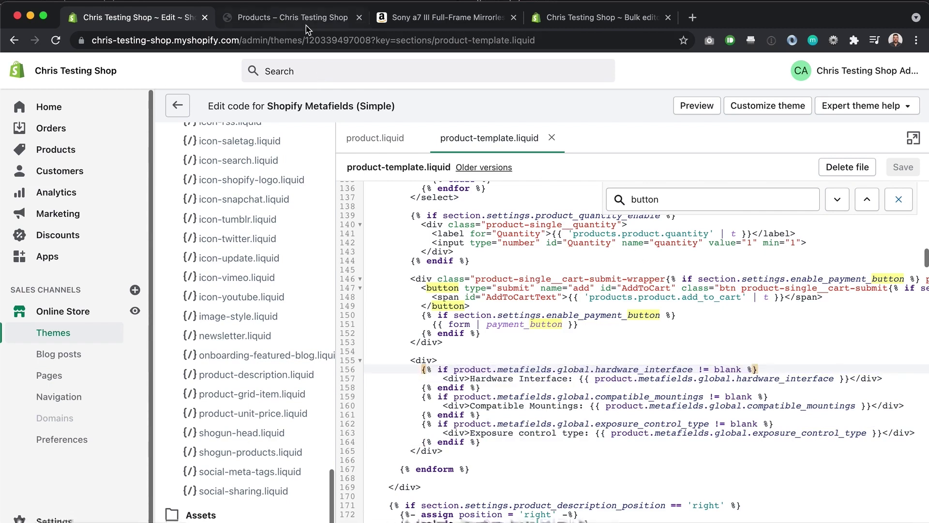
Open Awesome Sneakers from the storefront catalog and confirm it shows no metafield lines
click(293, 18)
scroll(454, 300, down, 7)
scroll(434, 323, up, 2)
scroll(333, 135, up, 3)
click(379, 248)
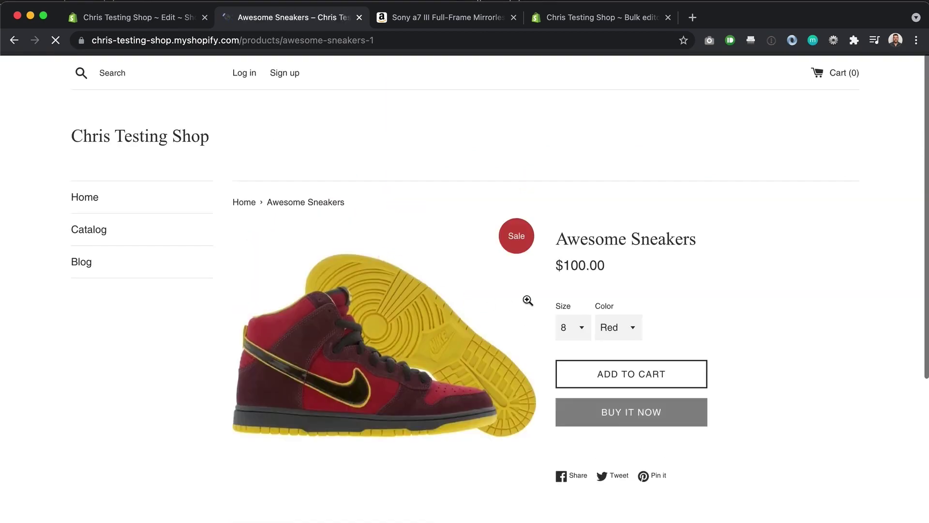
scroll(559, 323, down, 3)
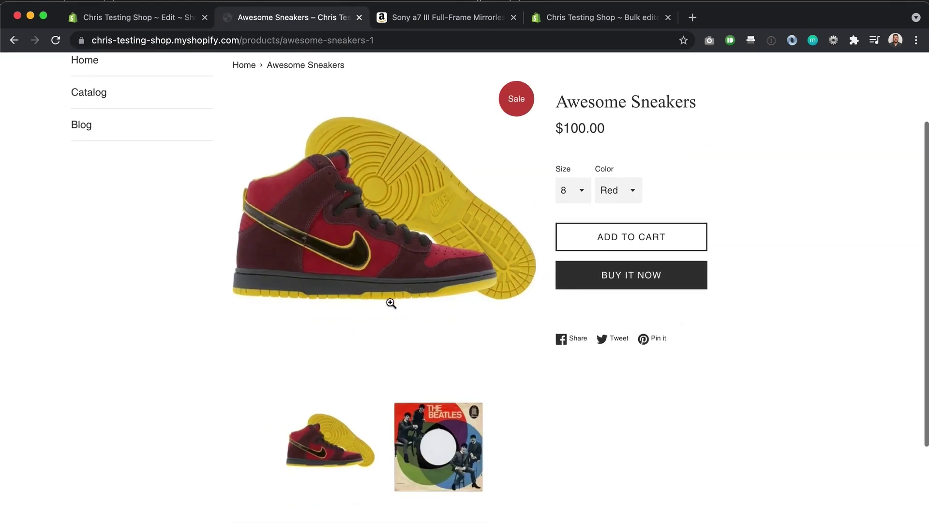
scroll(391, 303, up, 3)
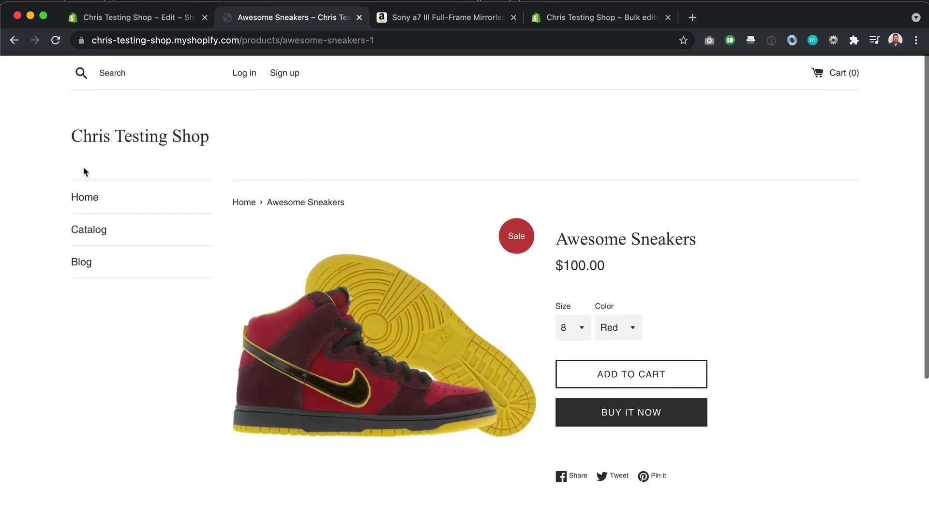
Go back to the Sony Camera page and confirm its Hardware Interface line is still shown
click(15, 41)
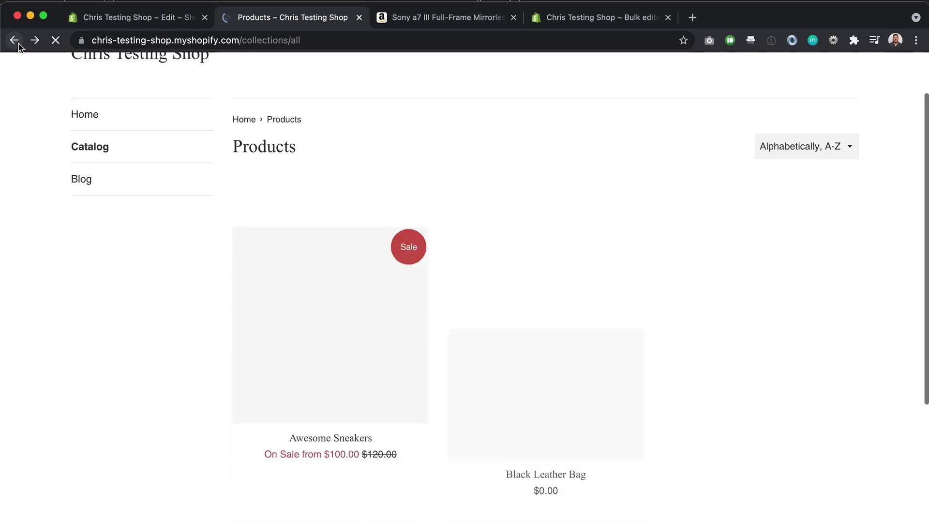
click(15, 41)
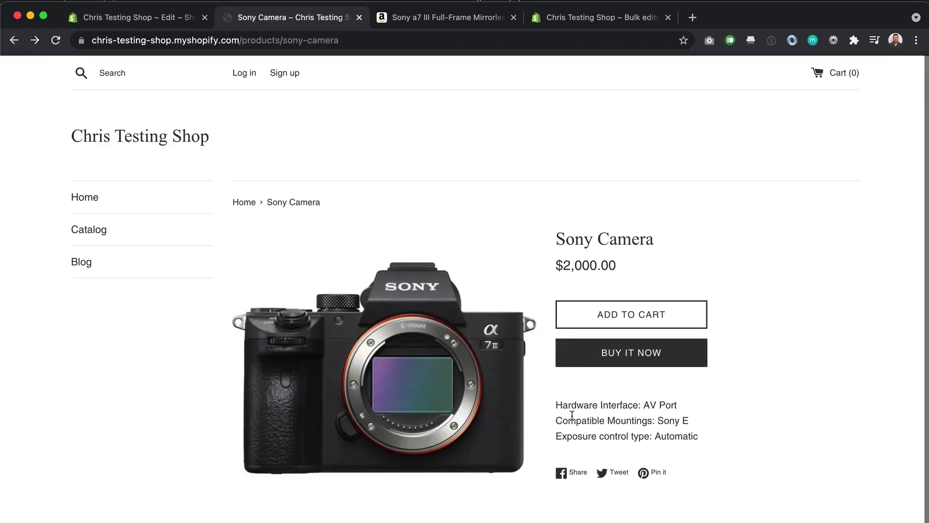
drag(560, 408, 640, 403)
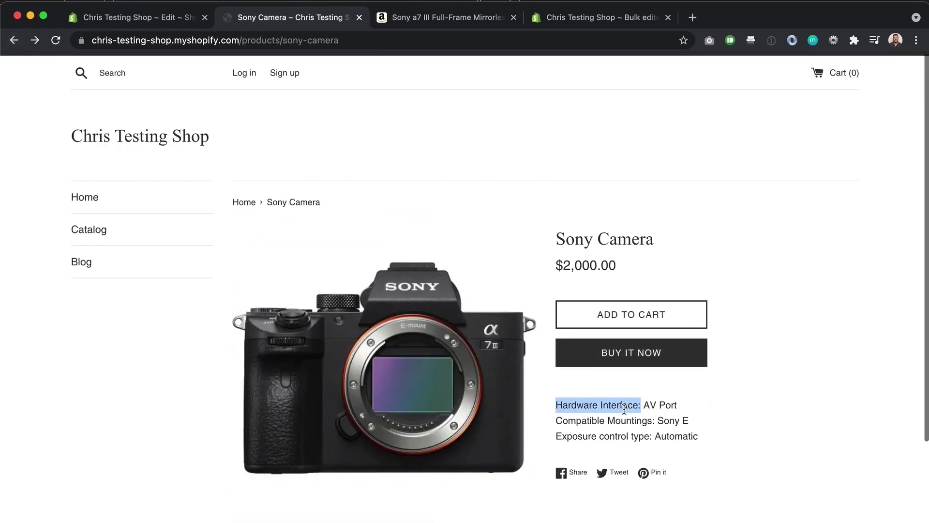
click(624, 410)
click(576, 18)
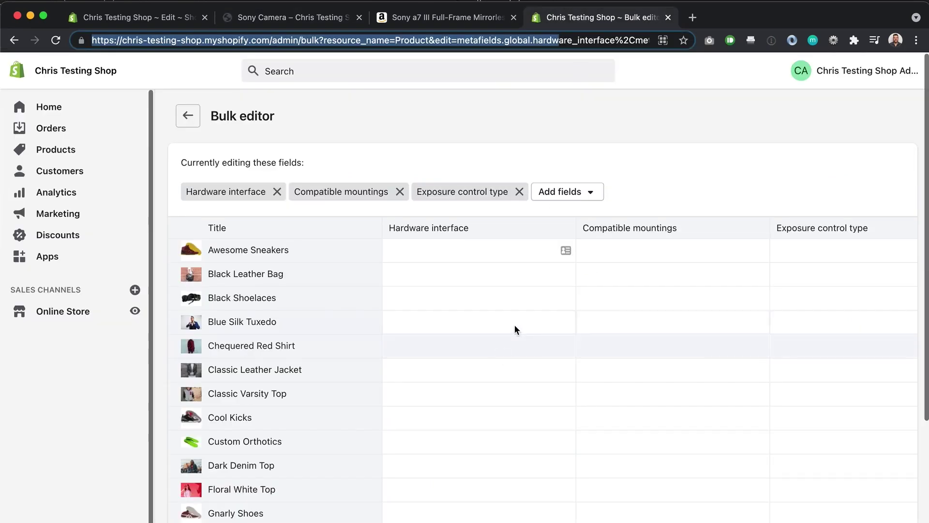
scroll(515, 324, down, 15)
scroll(515, 323, right, 2)
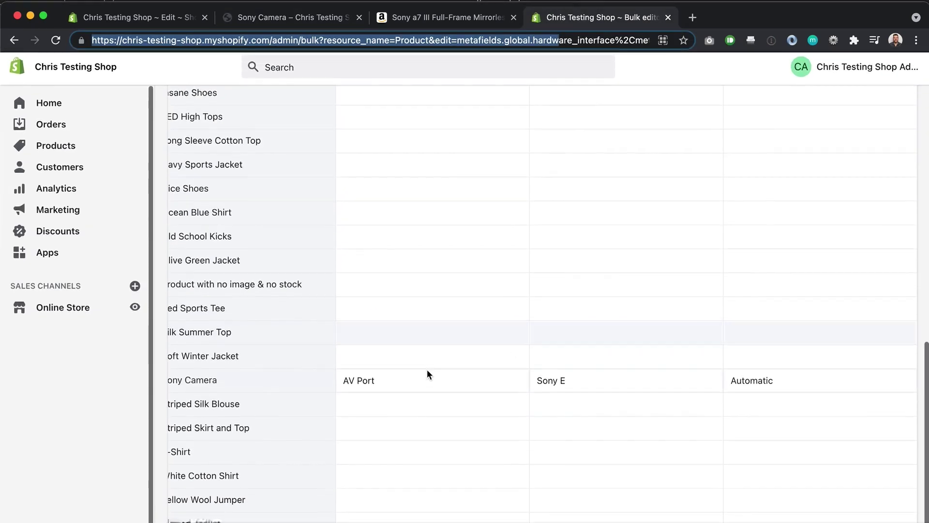
click(484, 383)
click(806, 388)
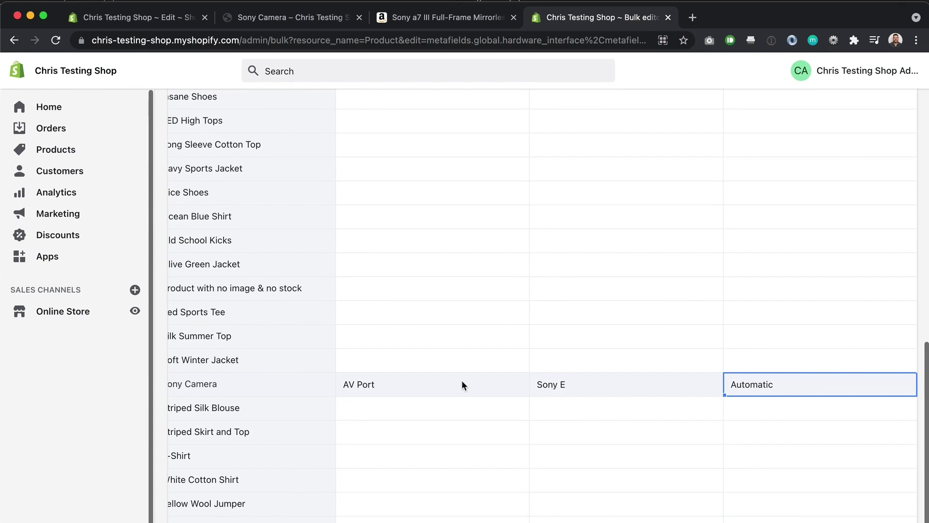
scroll(406, 384, left, 2)
scroll(409, 381, up, 15)
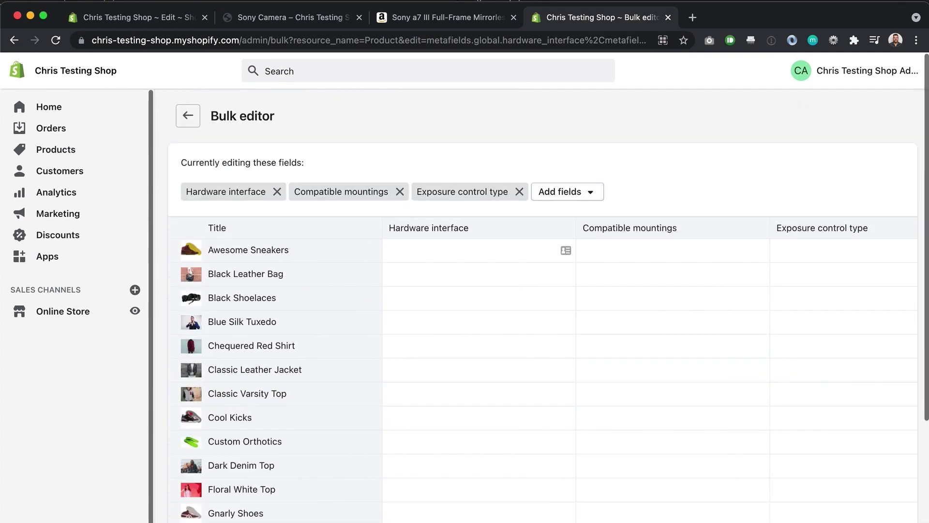
click(249, 16)
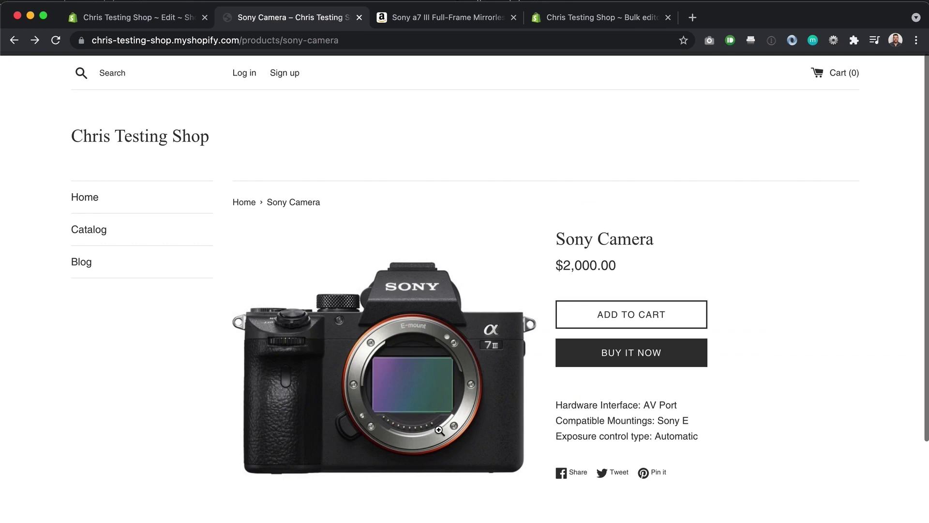
Change resource_name=Product to Collection in the bulk-editor address to list collections
click(578, 19)
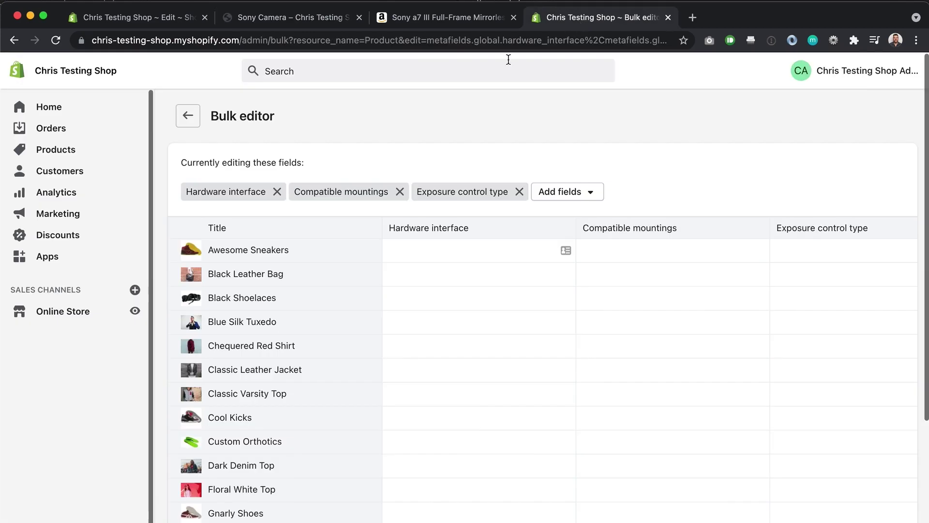
click(401, 43)
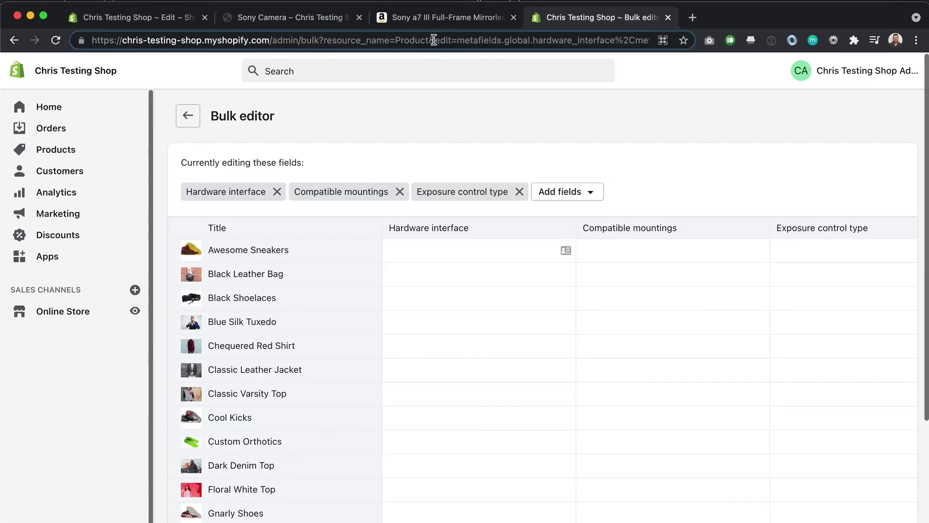
drag(429, 40, 397, 40)
text(Collection)
key(Return)
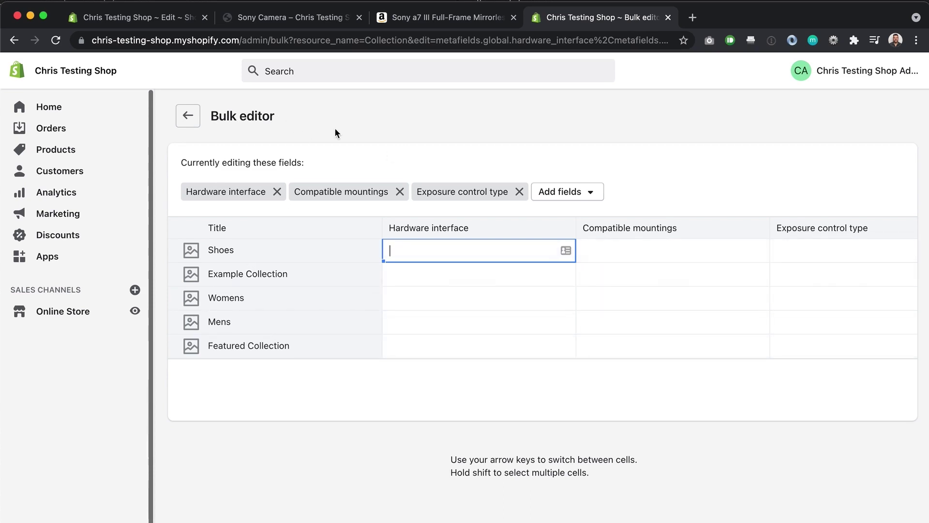
Change the resource name to Page so the bulk editor lists the store's pages
click(392, 41)
click(423, 40)
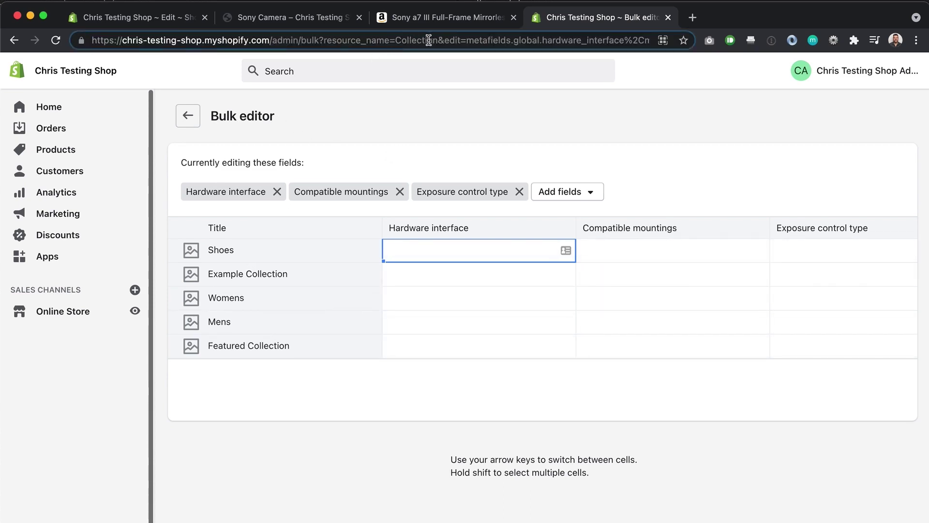
drag(438, 39, 394, 40)
text(Page)
key(Return)
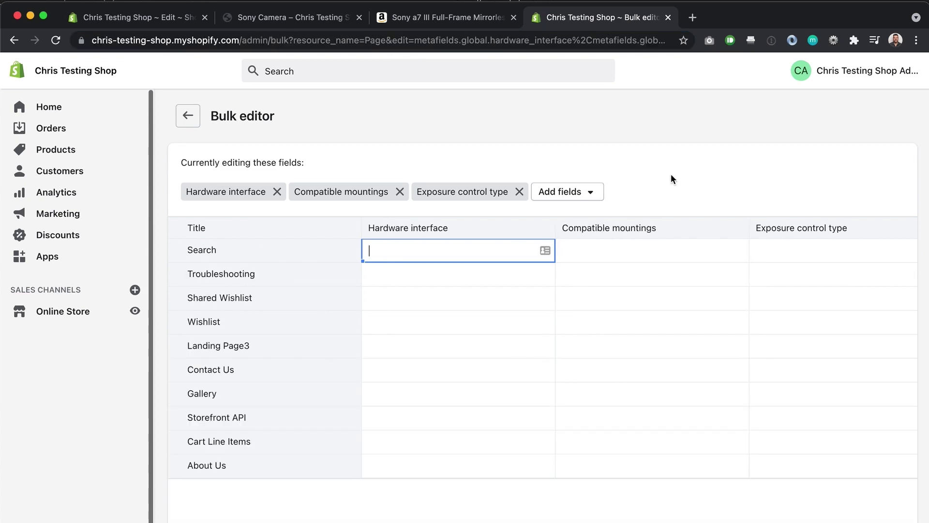
click(268, 41)
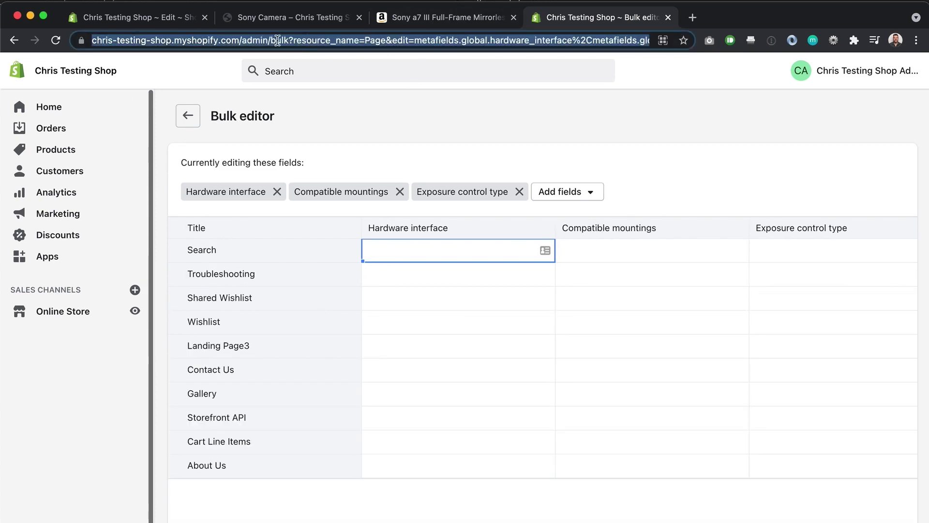